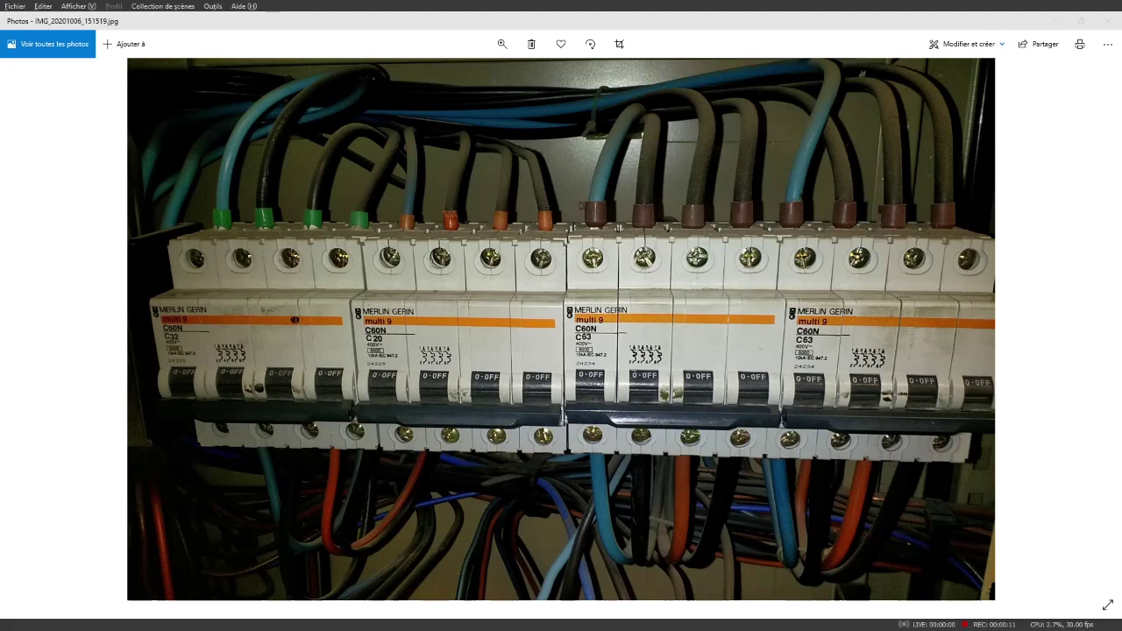
# - Browse the cabinet photos covering the open enclosure, main breaker, breaker rows, CPI unit and labelled front panel
pyautogui.hotkey('alt', 'Tab')
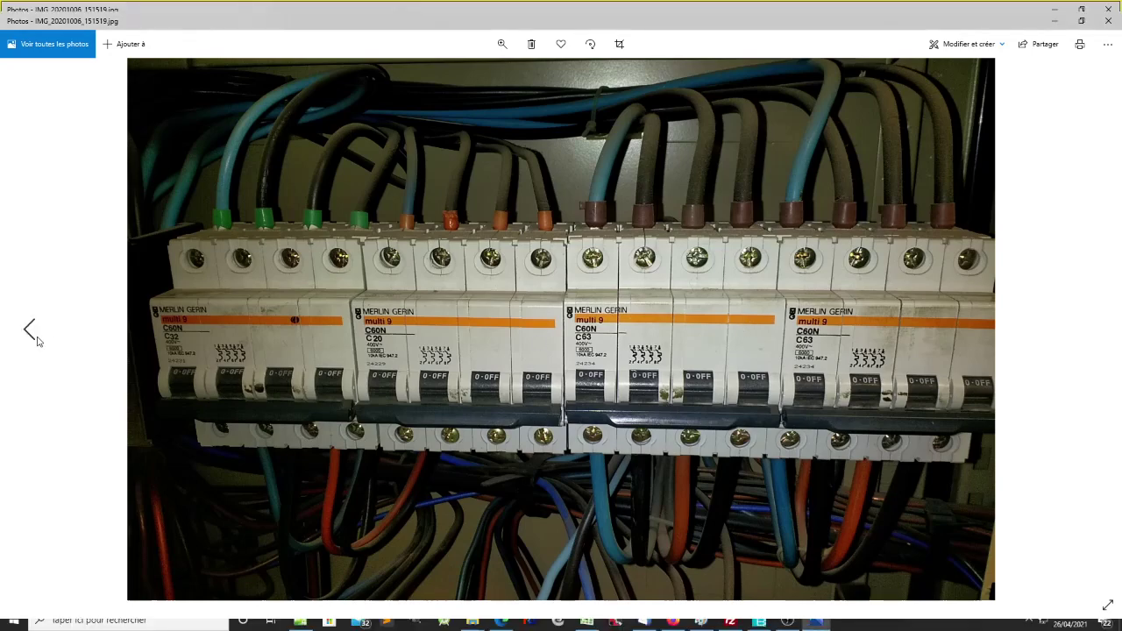
pyautogui.click(39, 342)
pyautogui.click(39, 342)
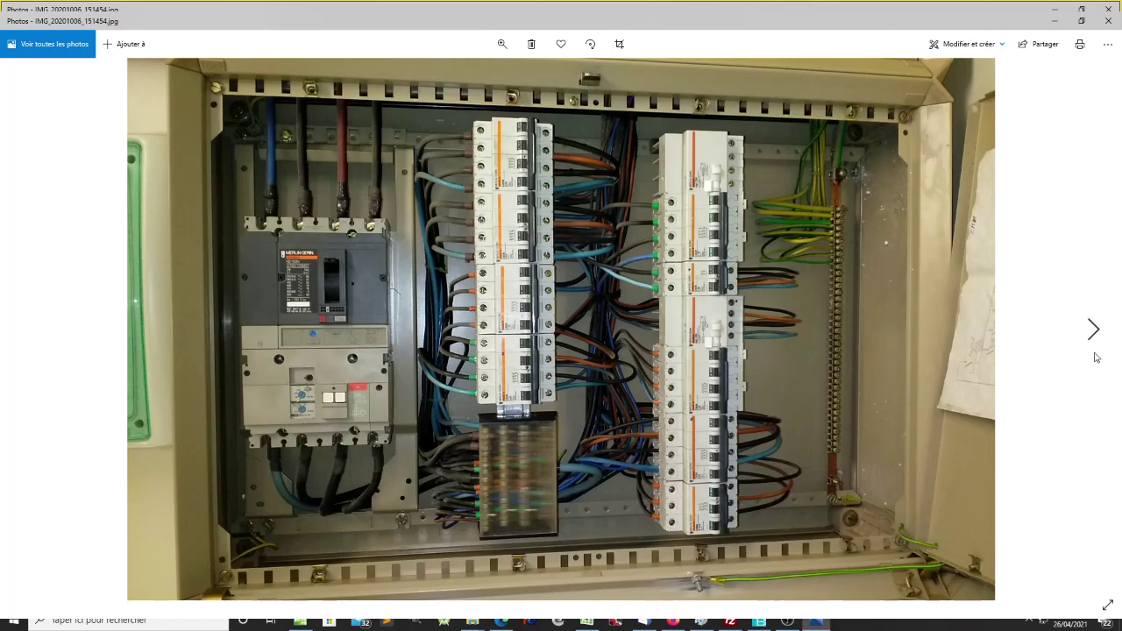
pyautogui.click(1092, 331)
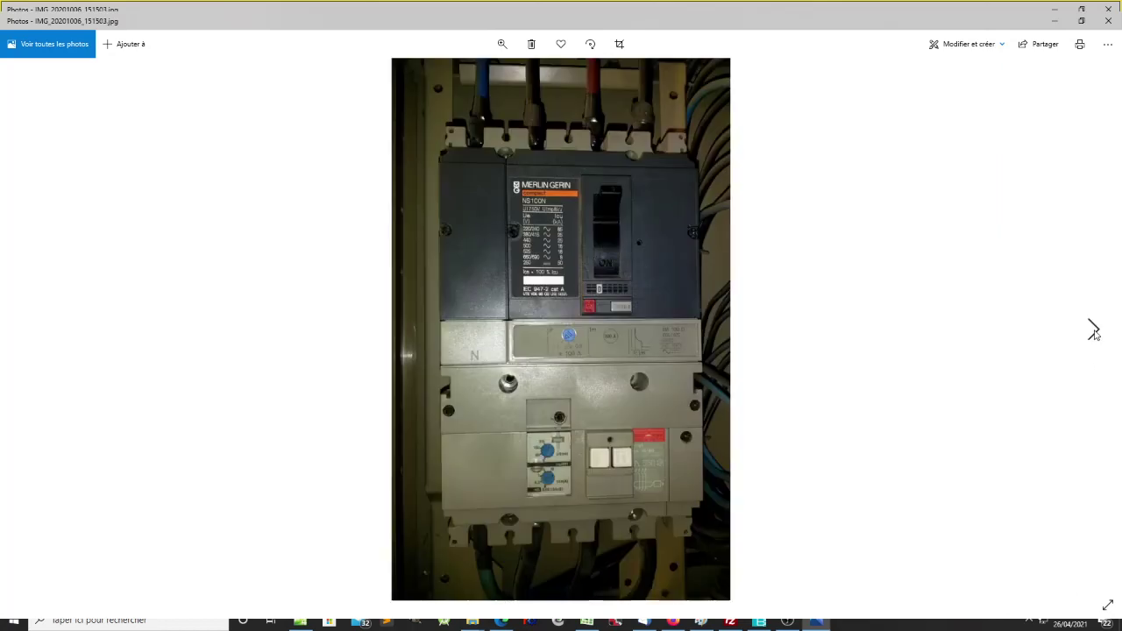
pyautogui.click(1093, 332)
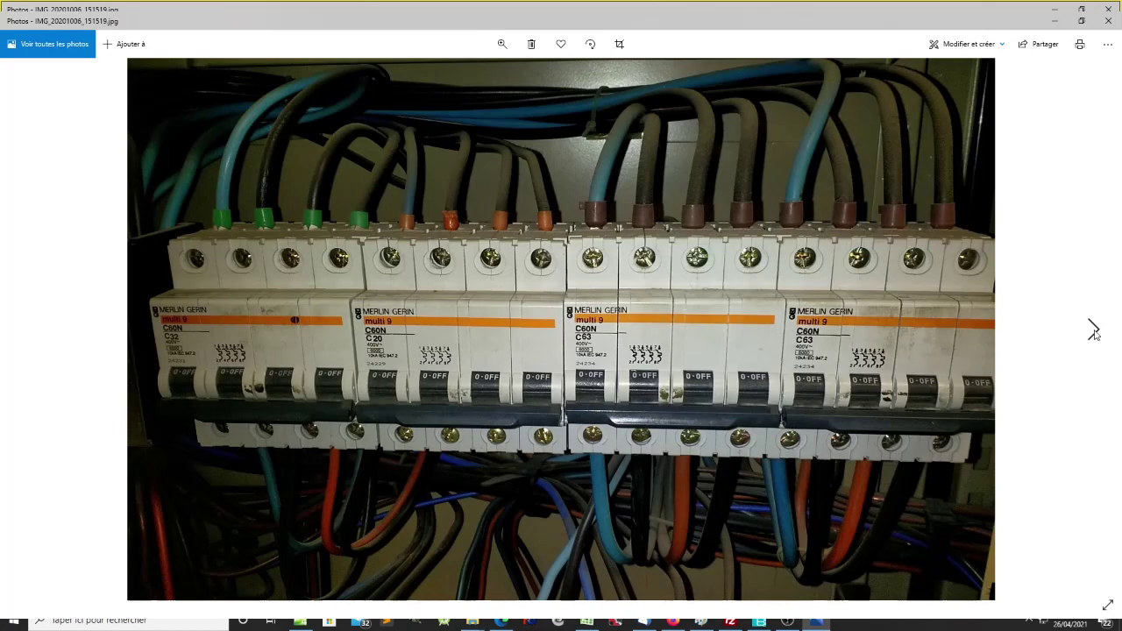
pyautogui.click(1093, 332)
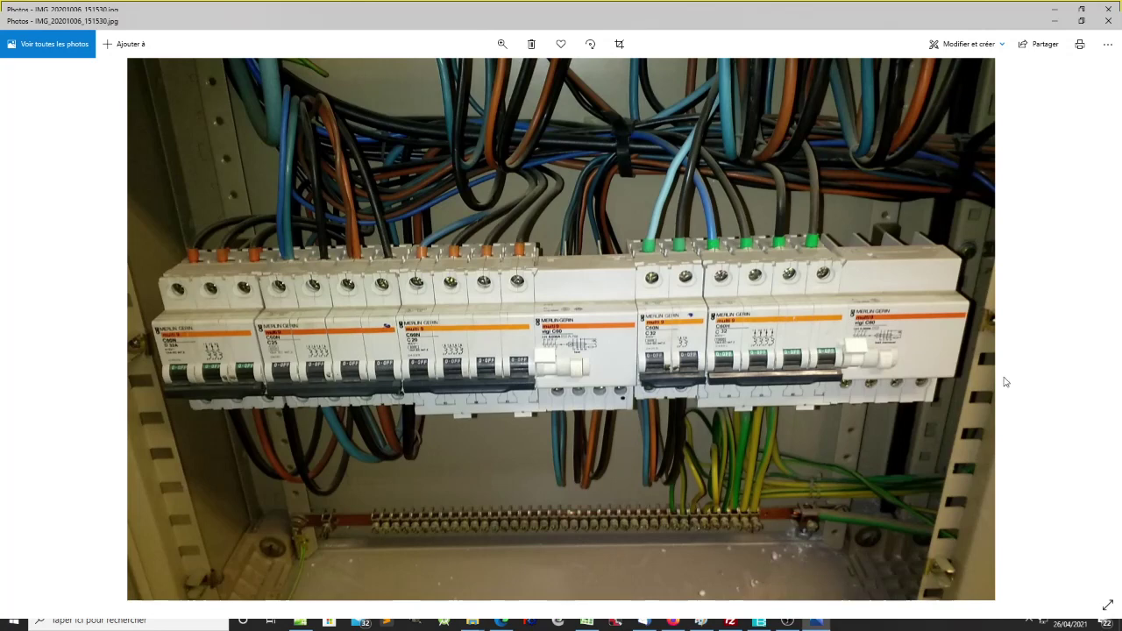
pyautogui.click(1092, 332)
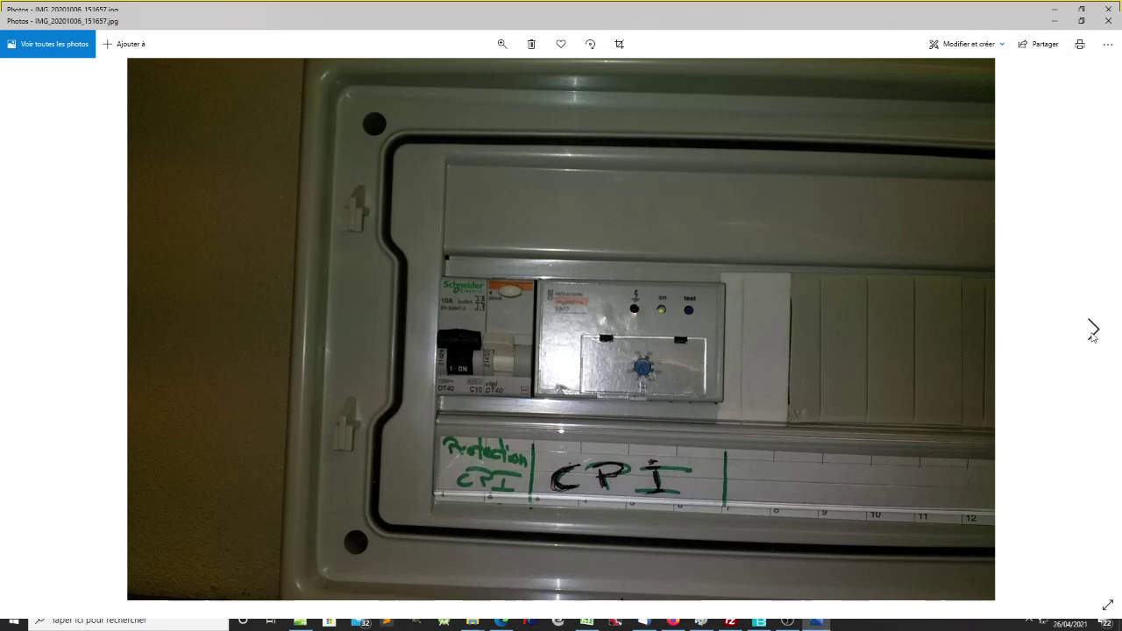
pyautogui.click(1092, 335)
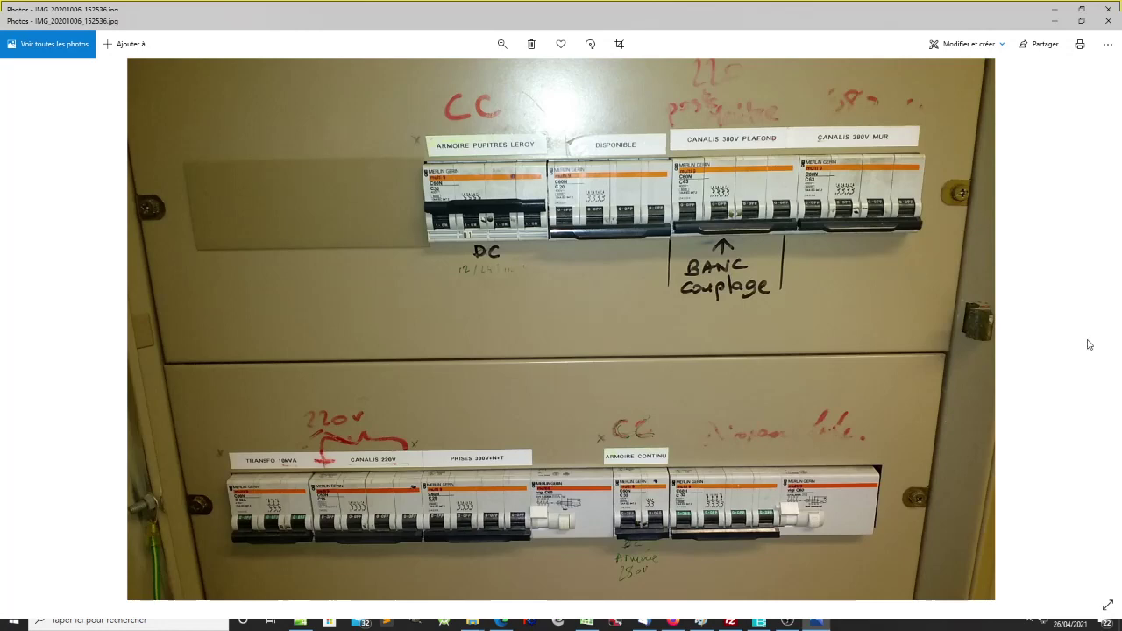
# - Inspect the handwritten breaker labels in the front panel photo up close, and return to the open cabinet overview photo
pyautogui.keyDown('ctrl'); pyautogui.scroll(2, 1034, 341); pyautogui.keyUp('ctrl')
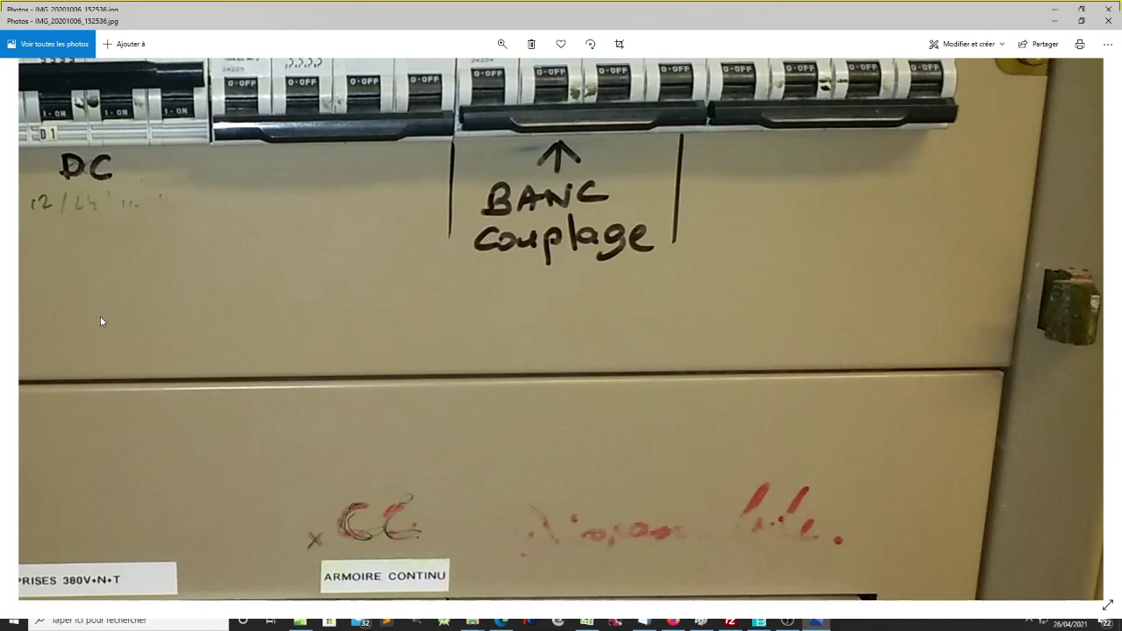
pyautogui.moveTo(80, 310); pyautogui.dragTo(283, 401)
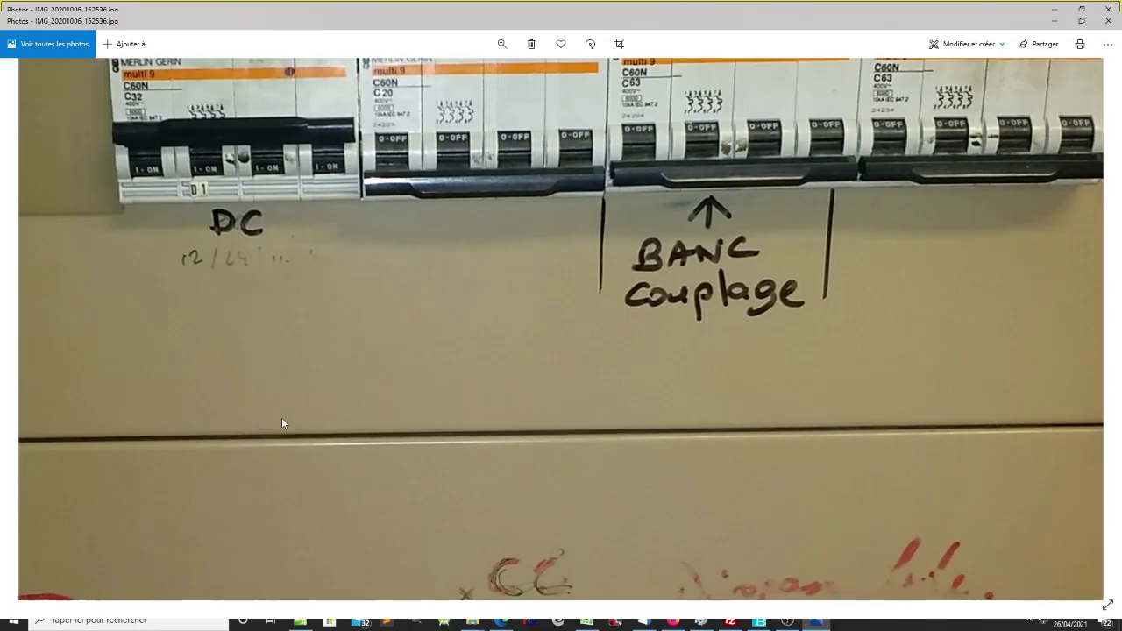
pyautogui.scroll(-5, 225, 304)
pyautogui.click(29, 331)
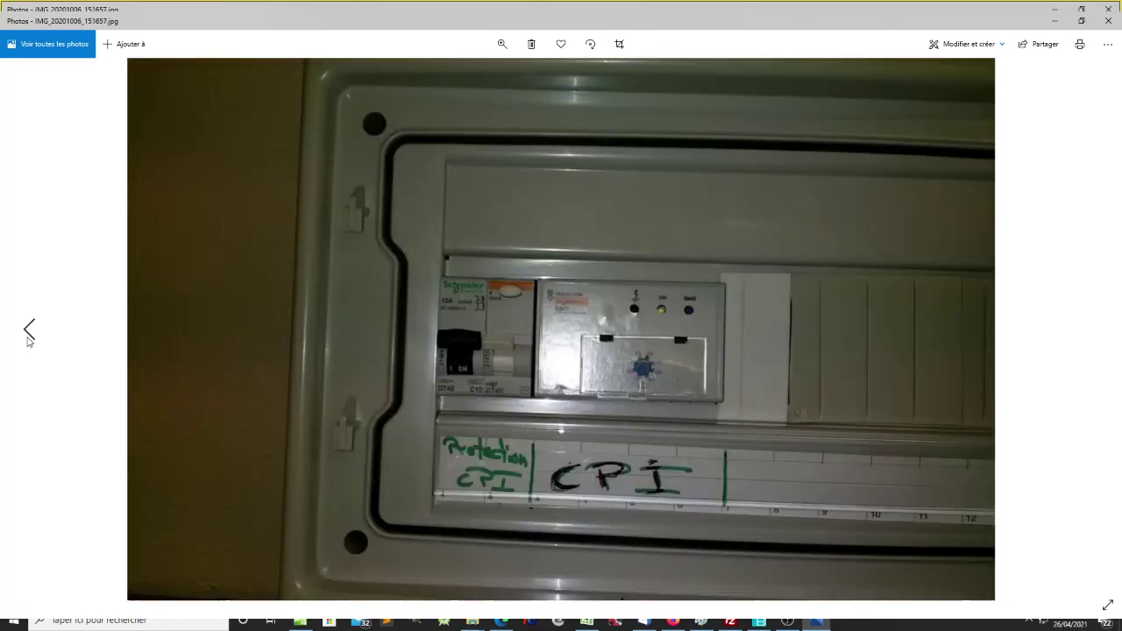
pyautogui.click(28, 331)
pyautogui.click(28, 331)
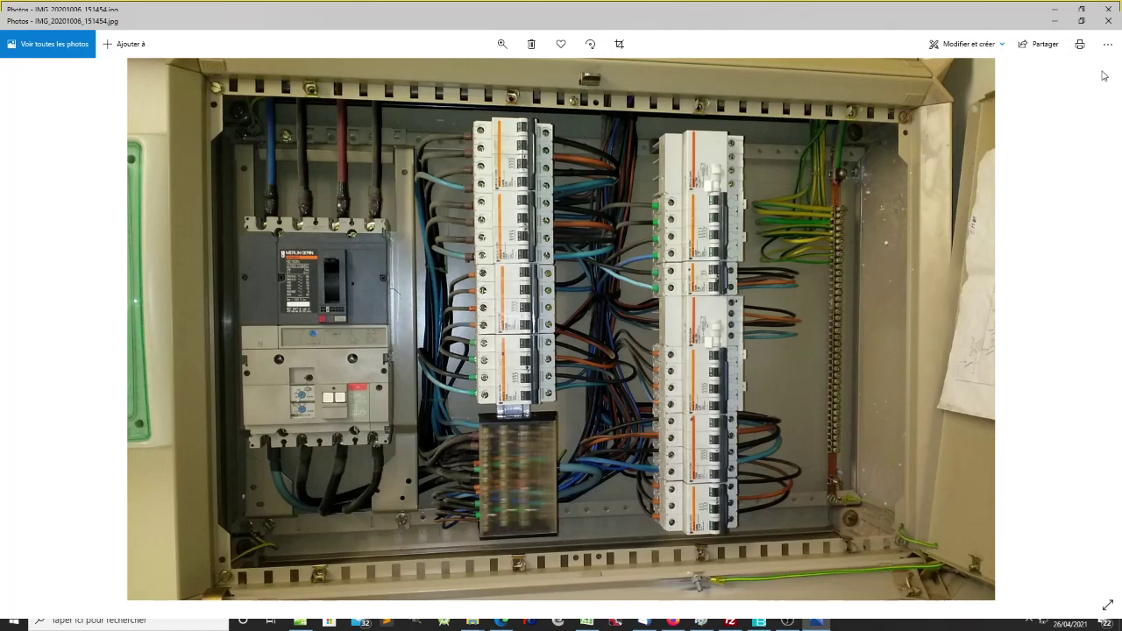
# - Close the photo viewer, switch to the distribElec3 project in Legrand XLPRO, and open its Nomenclature module
pyautogui.click(1109, 28)
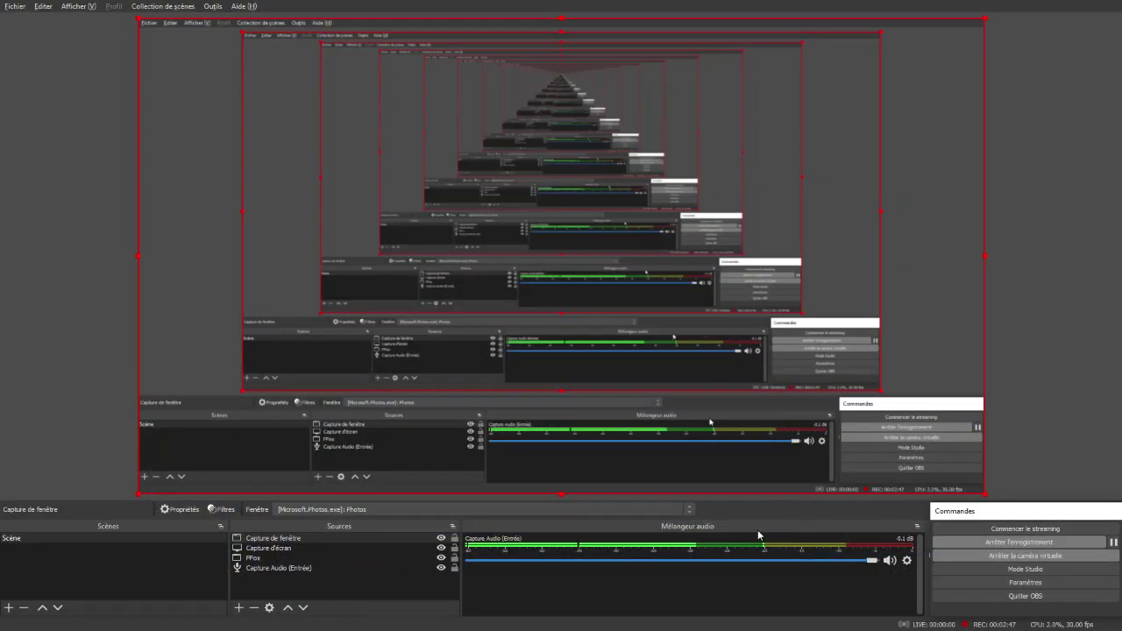
pyautogui.hotkey('alt', 'Tab')
pyautogui.hotkey('alt', 'Tab')
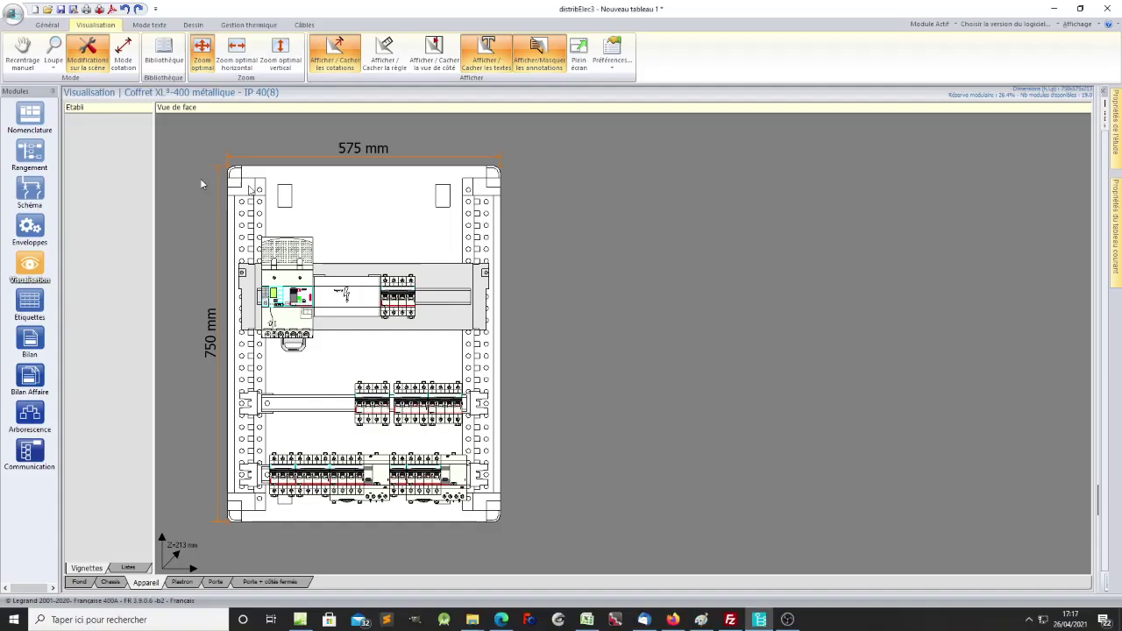
pyautogui.click(30, 123)
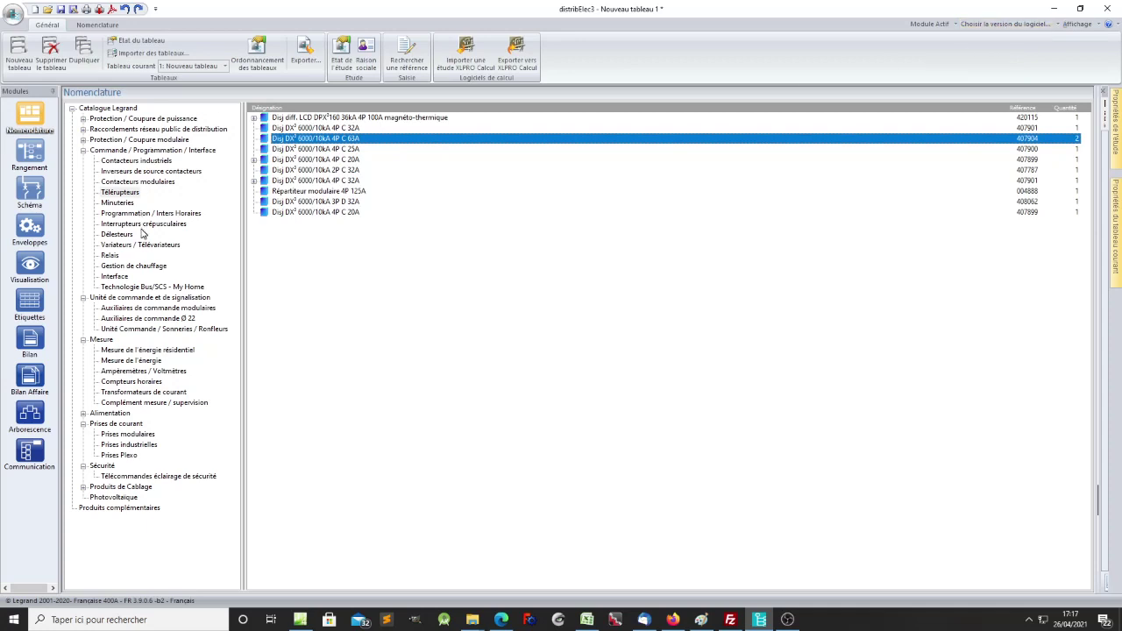
# - Check the available software versions, and expand the Protection / Coupure modulaire and Produits de Cablage catalogue categories
pyautogui.click(1010, 24)
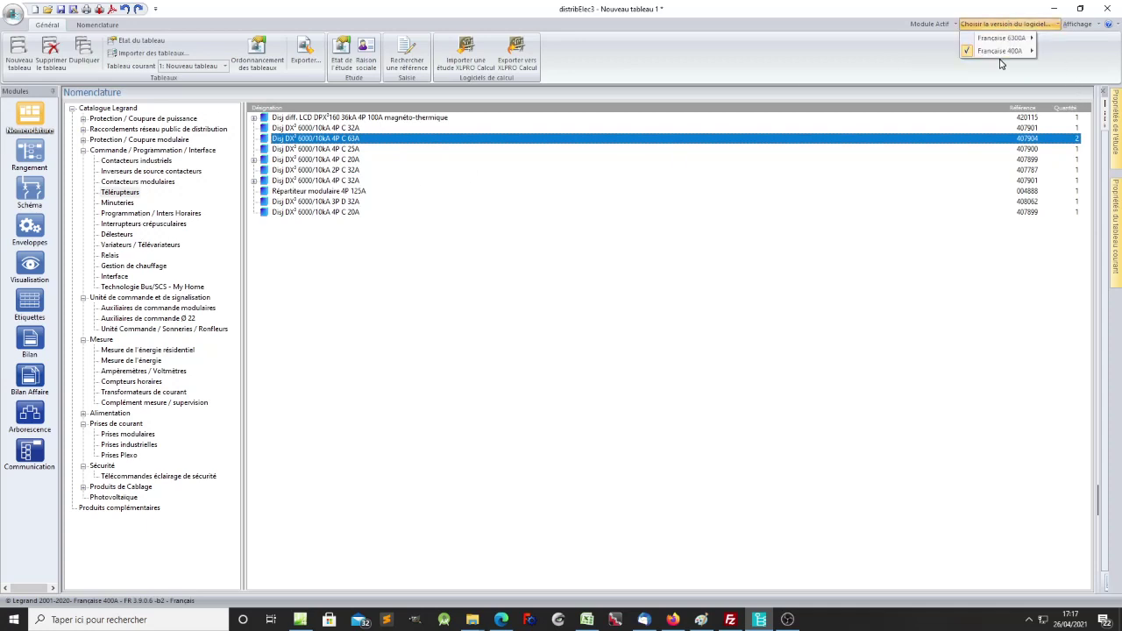
pyautogui.moveTo(1004, 54)
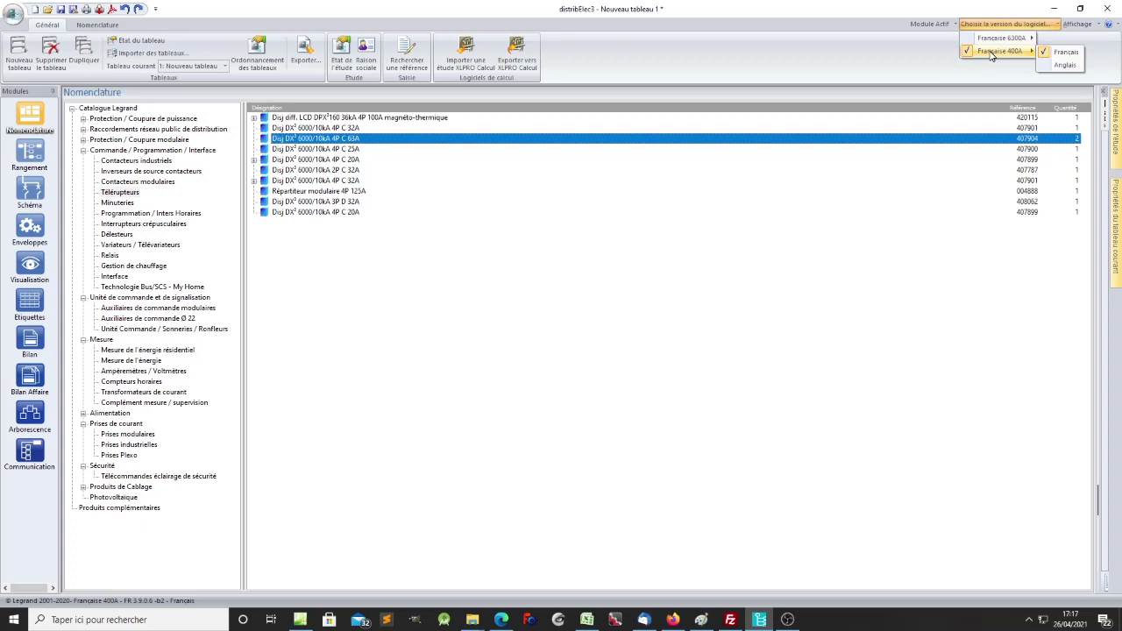
pyautogui.doubleClick(106, 140)
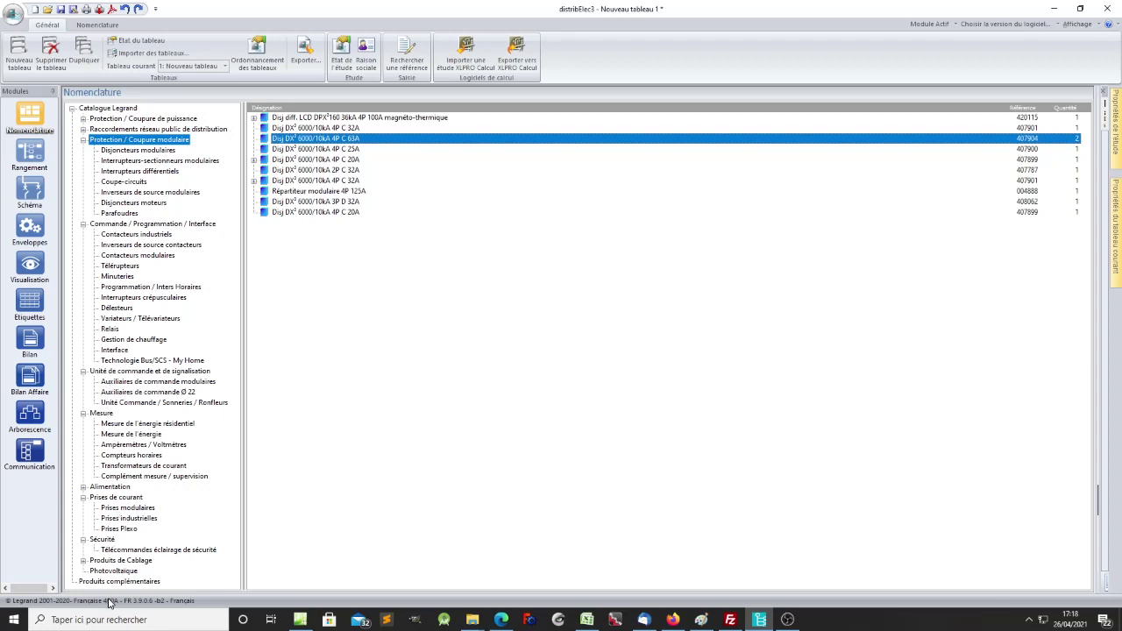
pyautogui.click(119, 571)
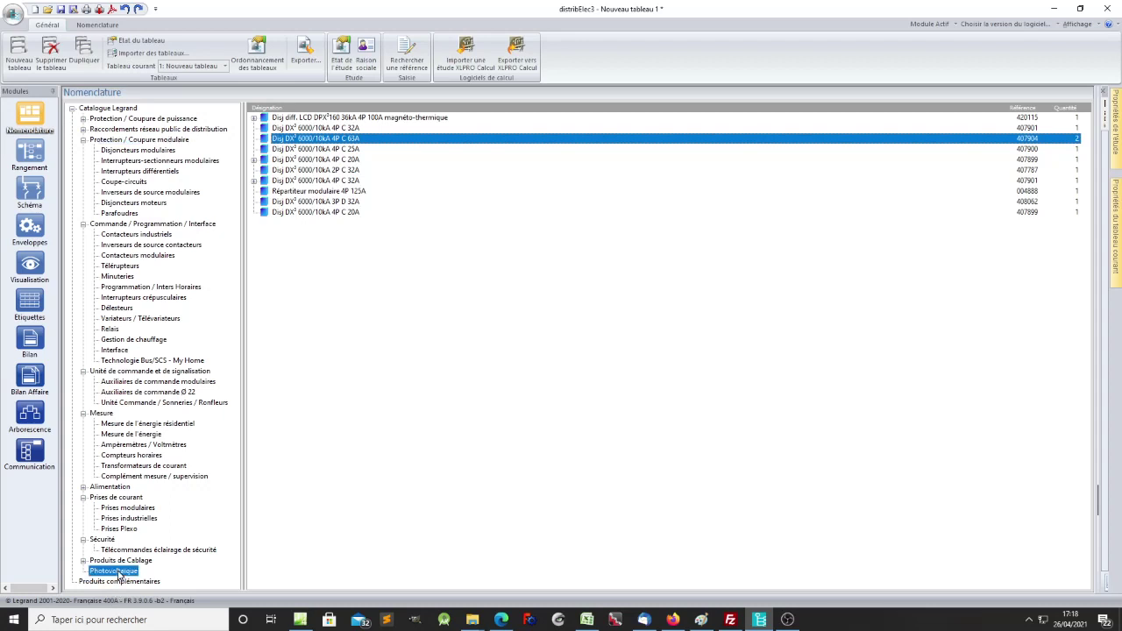
pyautogui.click(83, 561)
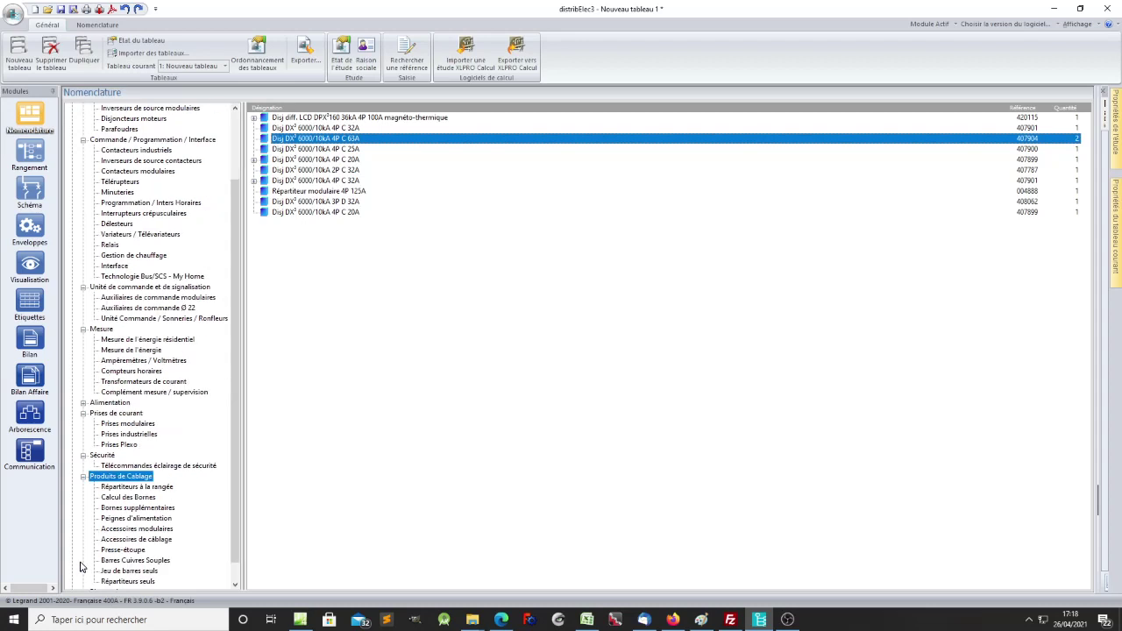
pyautogui.scroll(4, 130, 434)
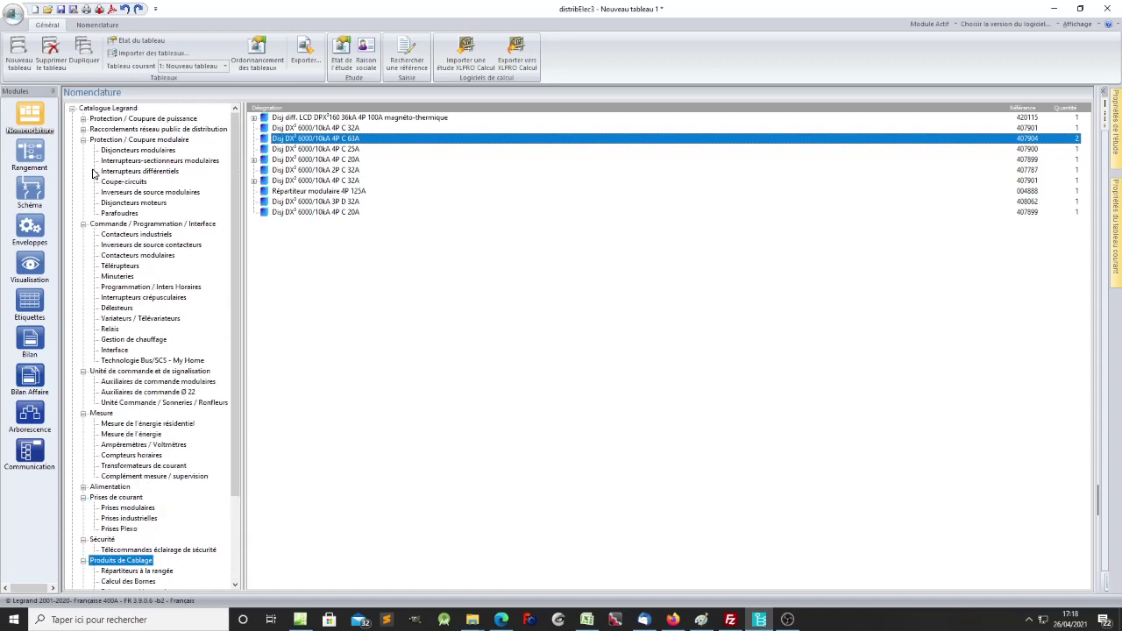
# - Examine the main DPX³160 differential breaker and the Répartiteur modulaire 4P 125A entries in the parts list
pyautogui.click(321, 118)
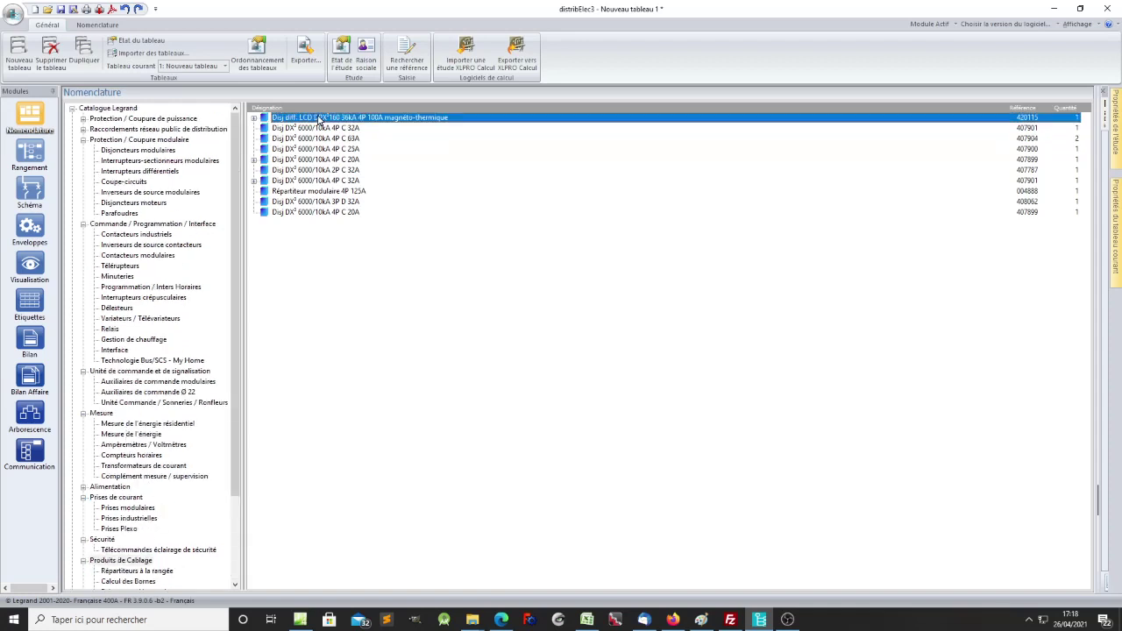
pyautogui.click(21, 186)
pyautogui.click(32, 119)
pyautogui.click(313, 195)
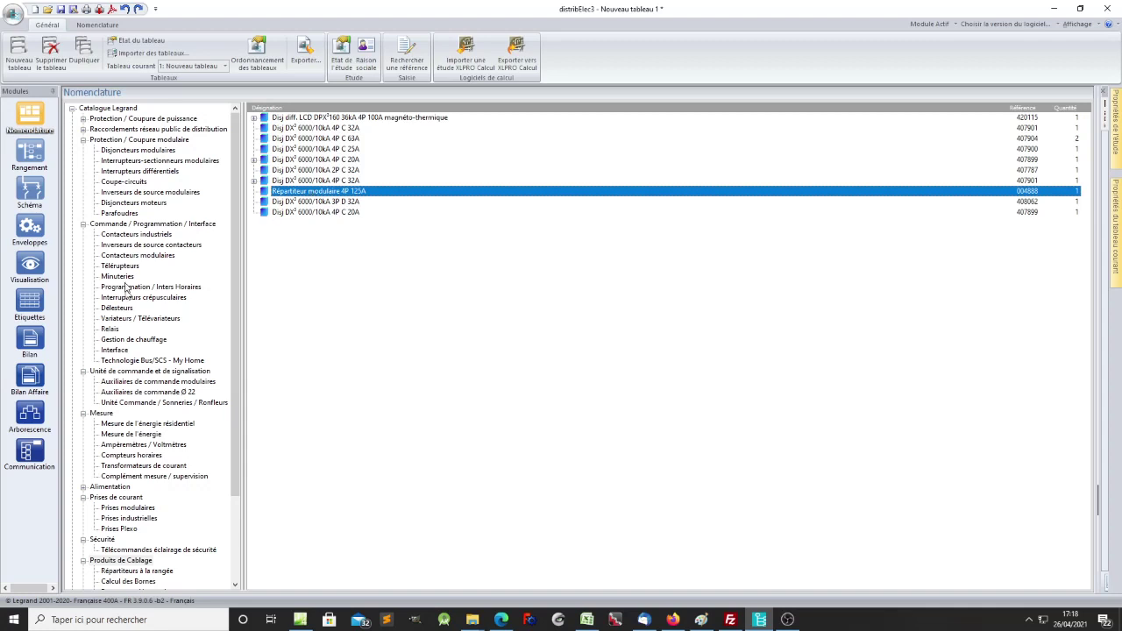
# - Collapse the expanded catalogue categories from Protection / Coupure modulaire down to Produits de Cablage
pyautogui.click(83, 140)
pyautogui.click(84, 151)
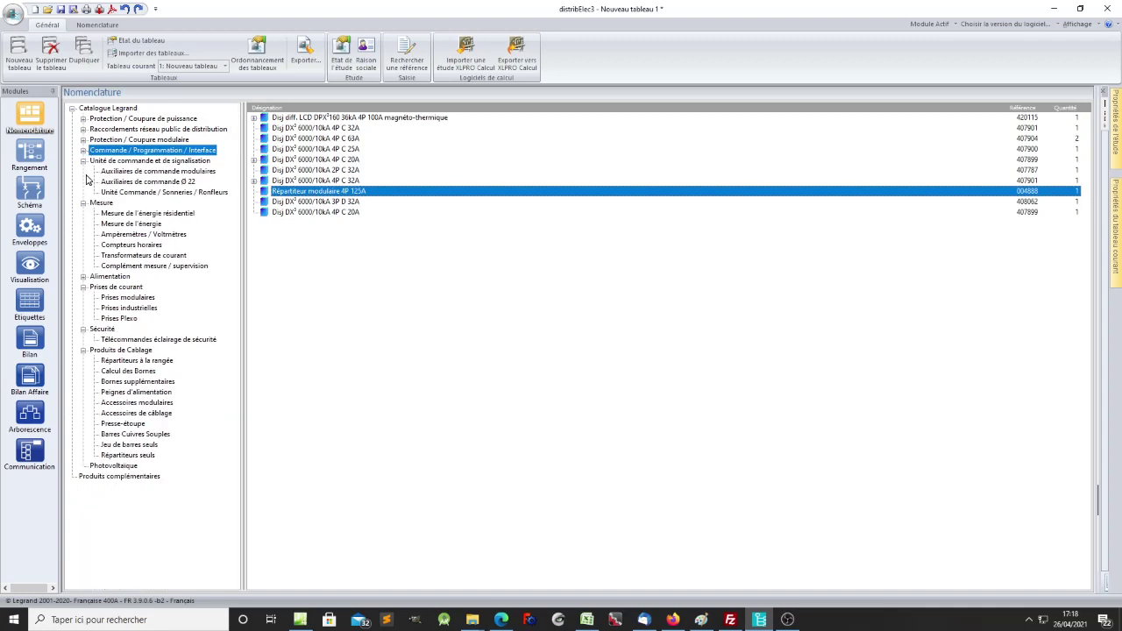
pyautogui.click(84, 161)
pyautogui.click(83, 172)
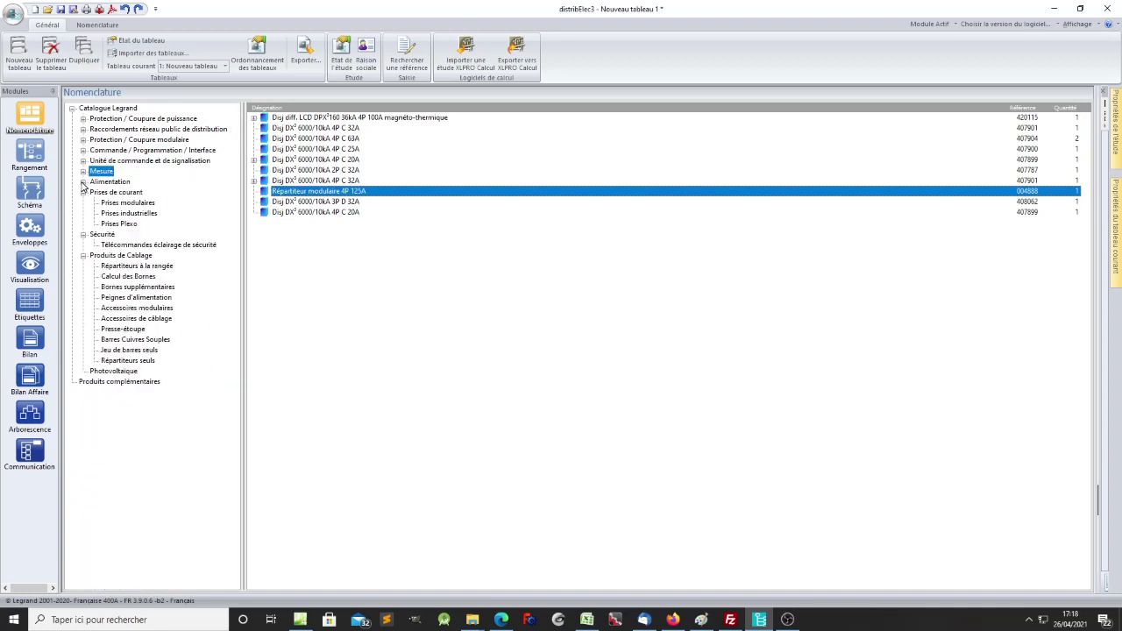
pyautogui.click(84, 193)
pyautogui.click(83, 203)
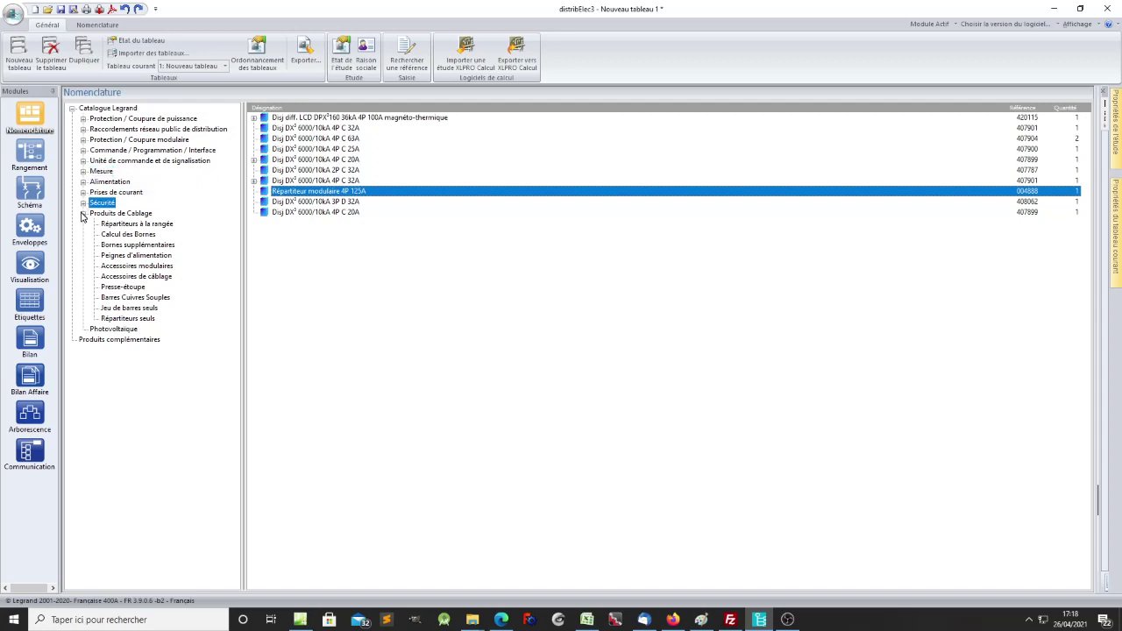
pyautogui.click(84, 214)
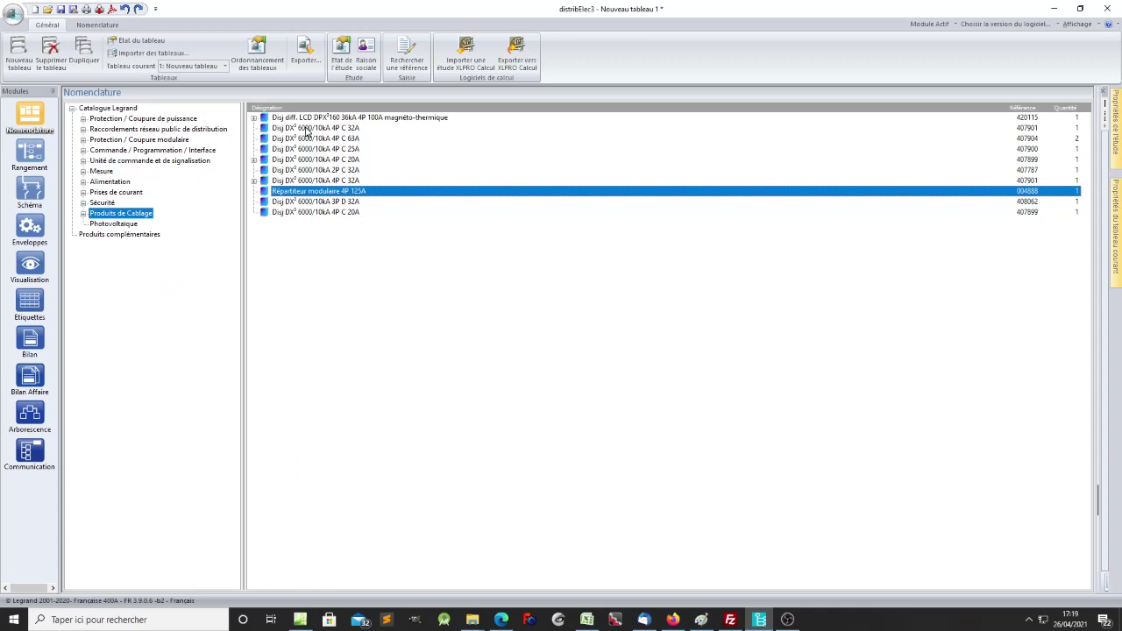
# - Compare the Rangement layout with the parts list, and expand the Protection / Coupure de puissance catalogue category
pyautogui.click(25, 156)
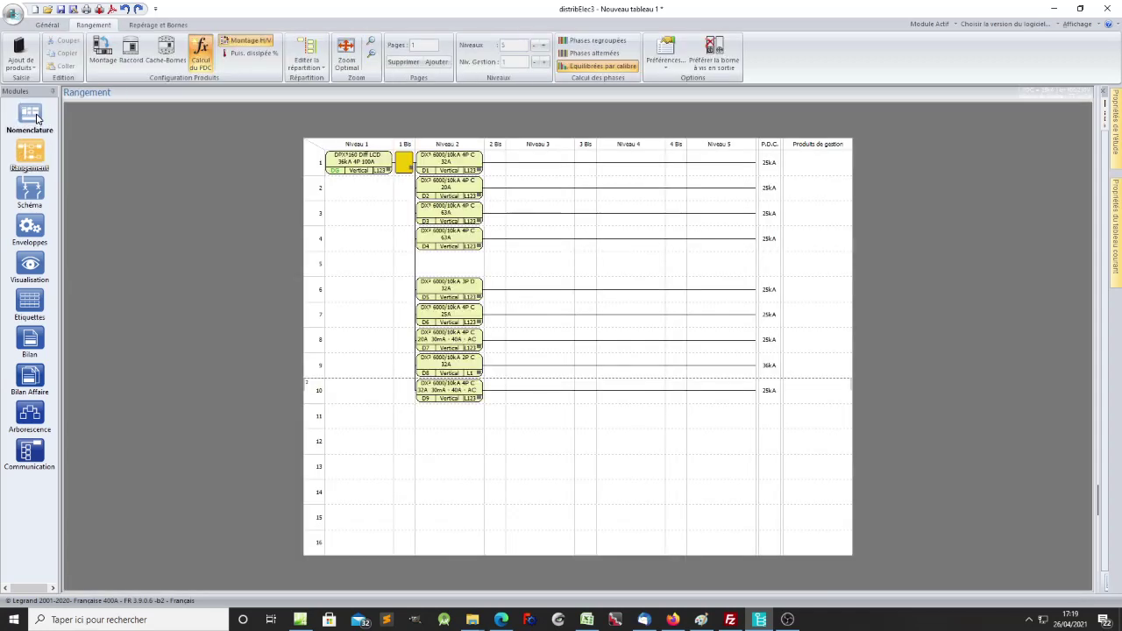
pyautogui.click(29, 114)
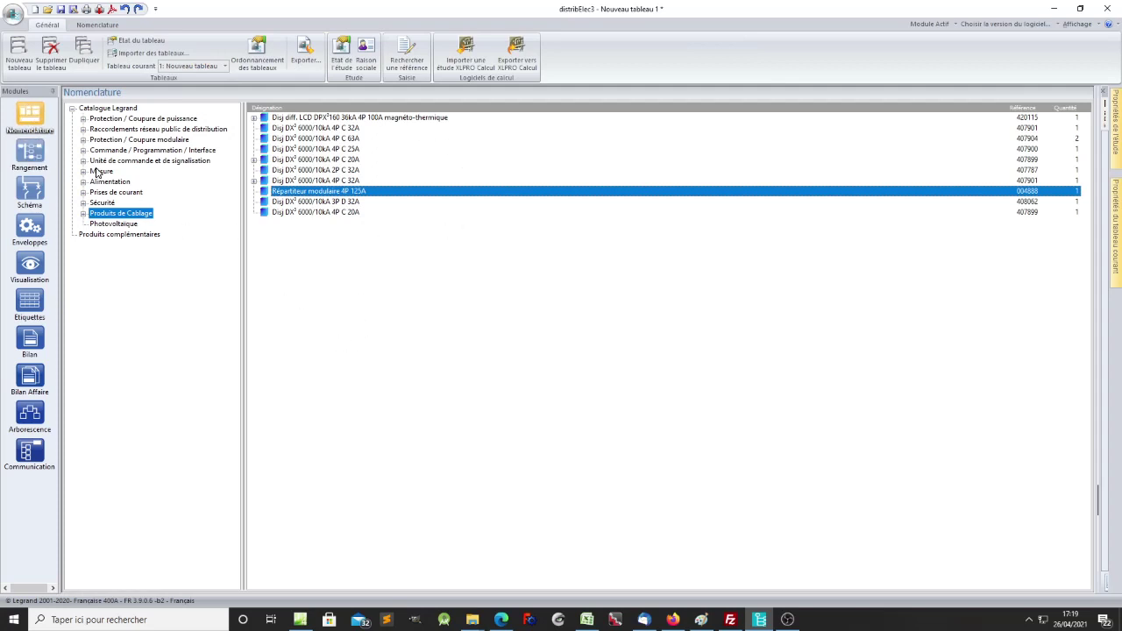
pyautogui.click(25, 158)
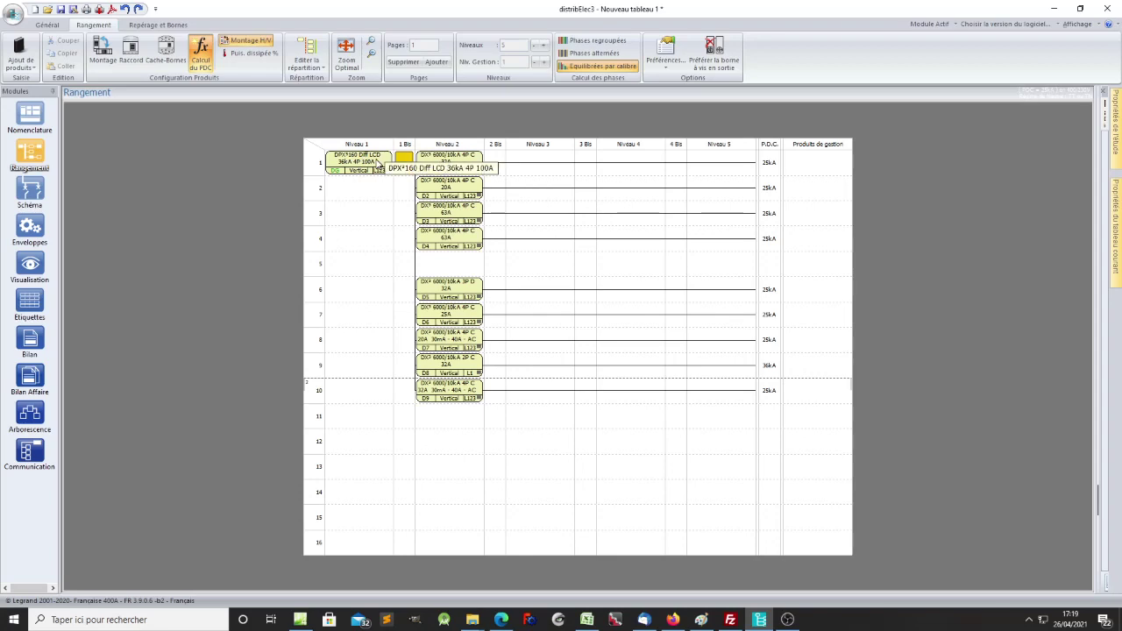
pyautogui.click(30, 123)
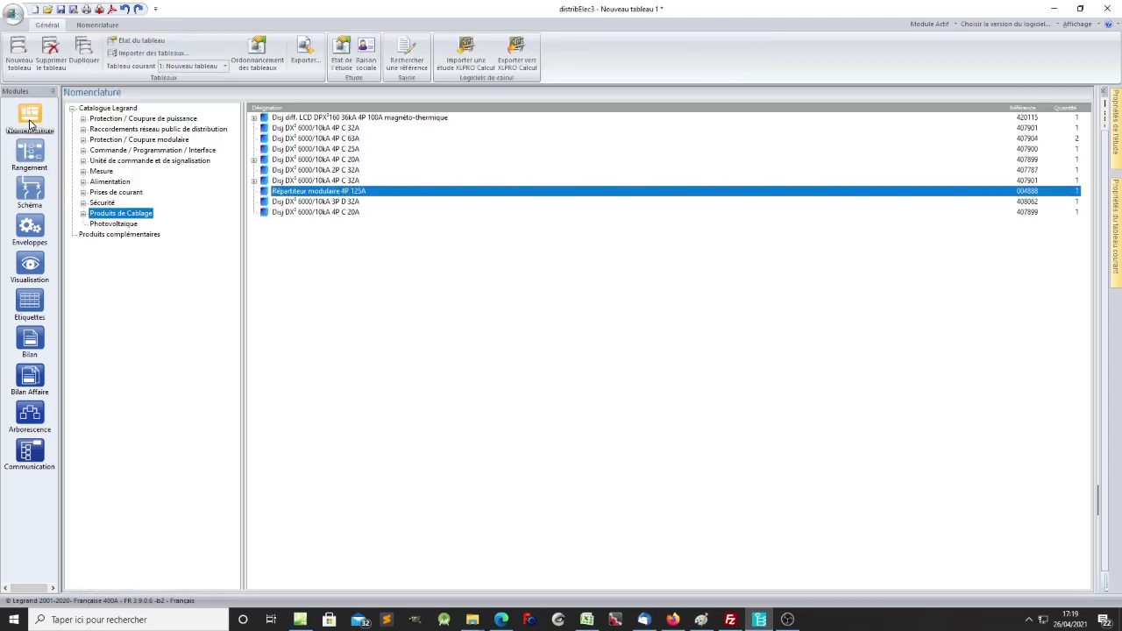
pyautogui.click(83, 120)
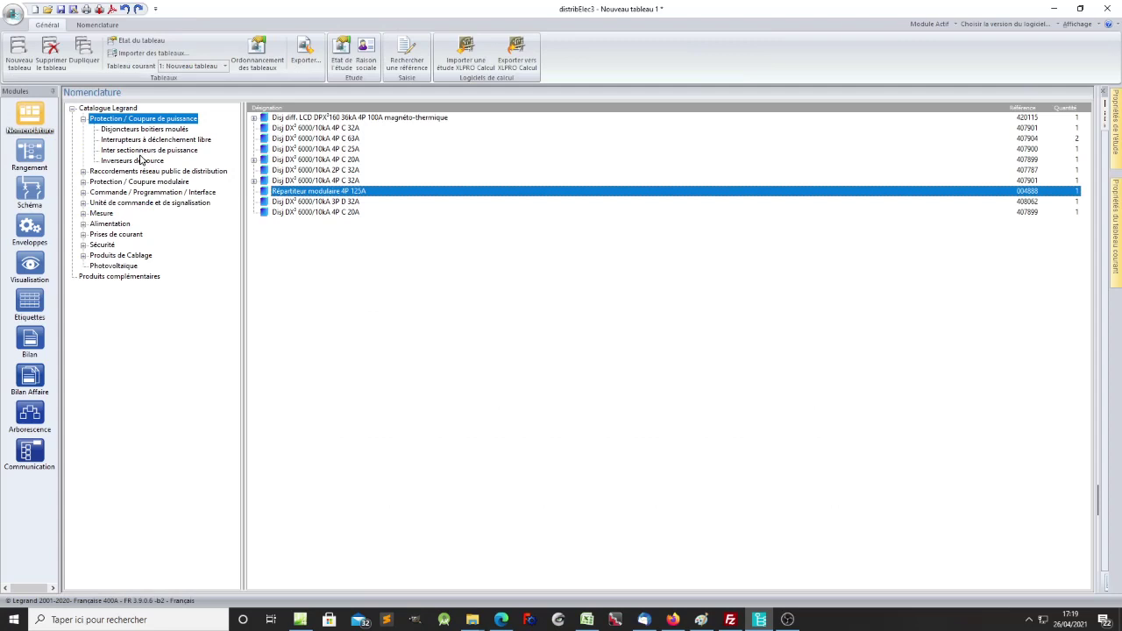
# - Review the Rangement layout and the Schéma diagram, select a circuit's designation cell, and show the drawing and cabling tools
pyautogui.click(28, 152)
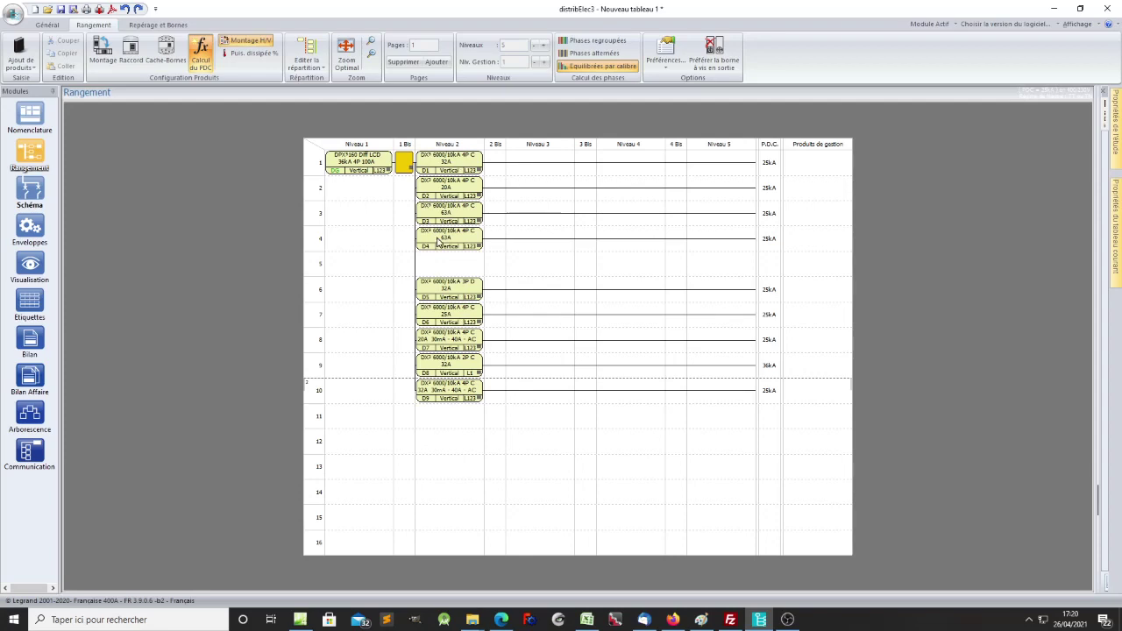
pyautogui.click(30, 192)
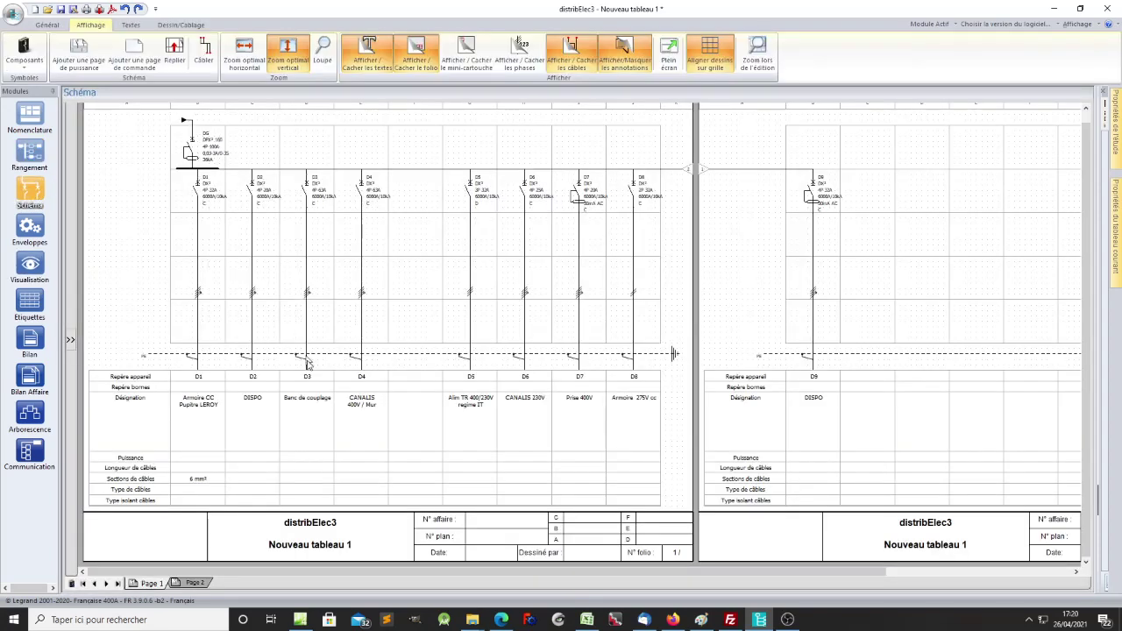
pyautogui.click(183, 408)
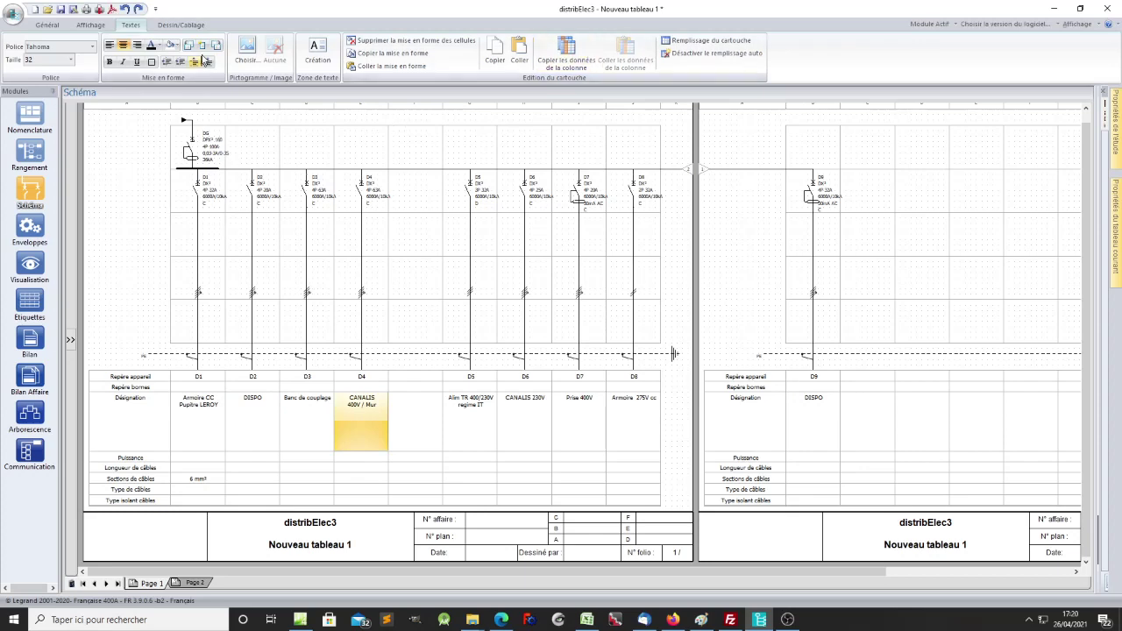
pyautogui.click(188, 25)
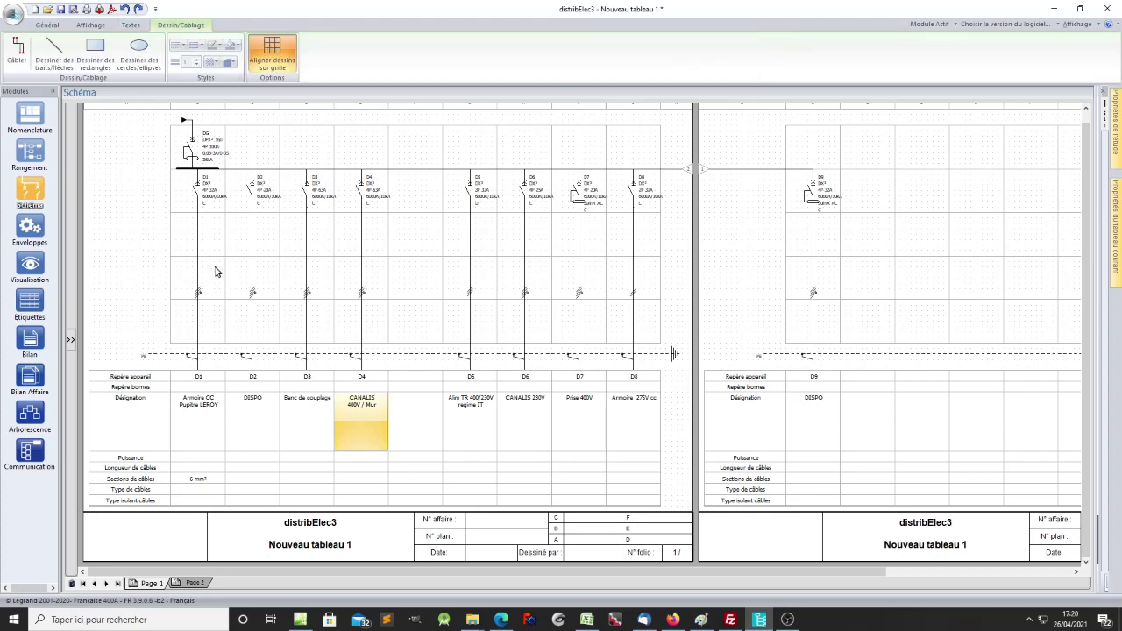
# - Examine the power, cable length, cable section and cable insulation fields of circuits D1 and D2 in the Schéma table
pyautogui.click(48, 26)
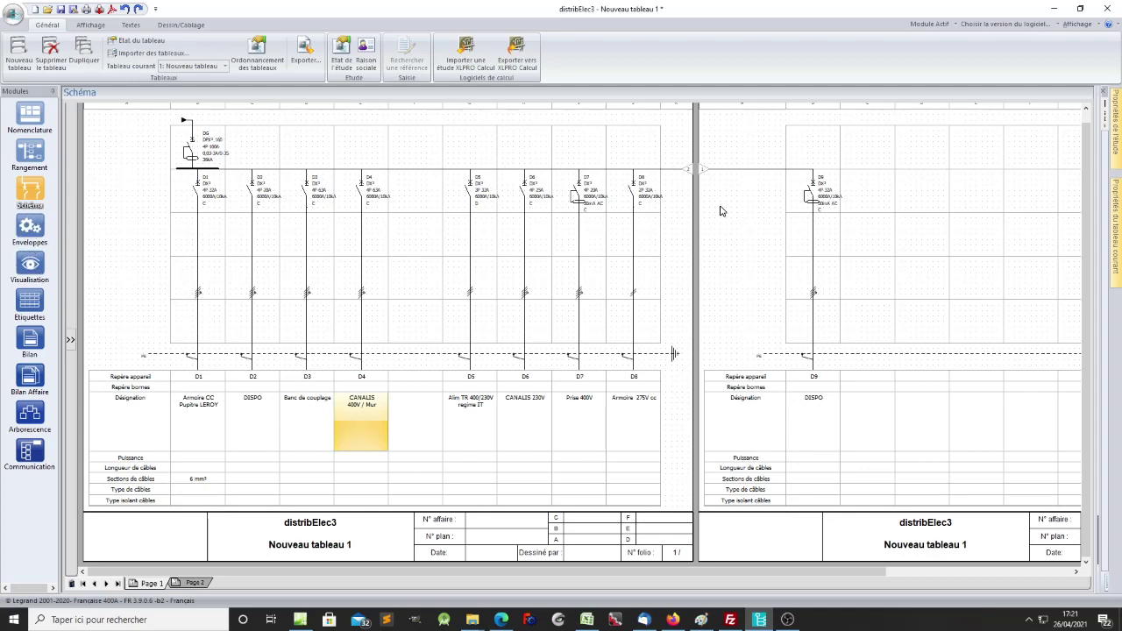
pyautogui.click(209, 481)
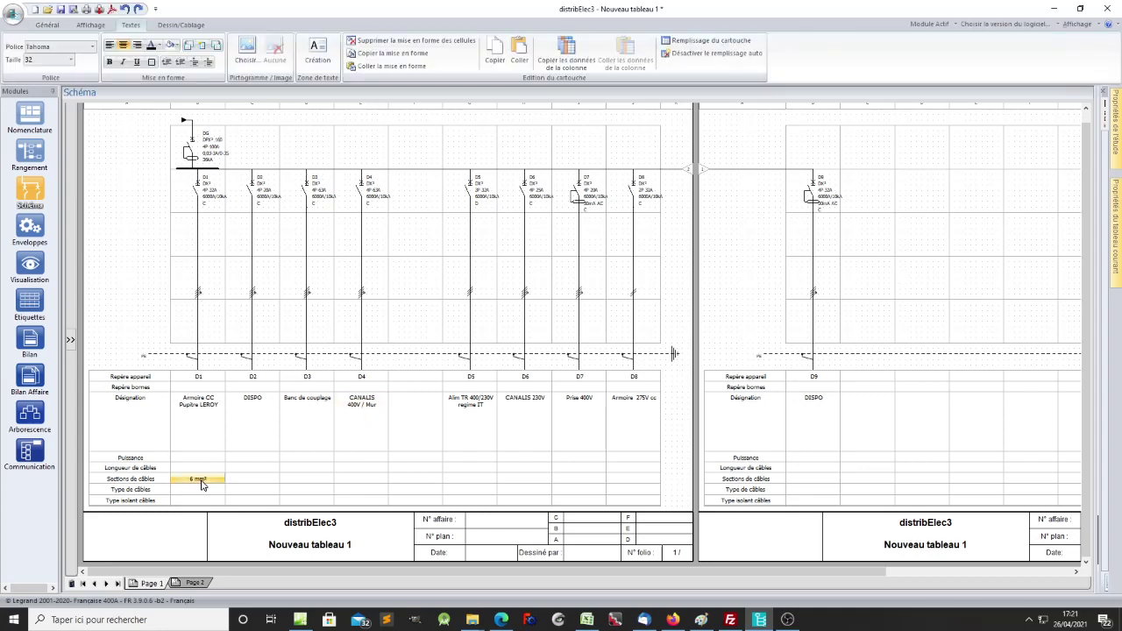
pyautogui.click(262, 481)
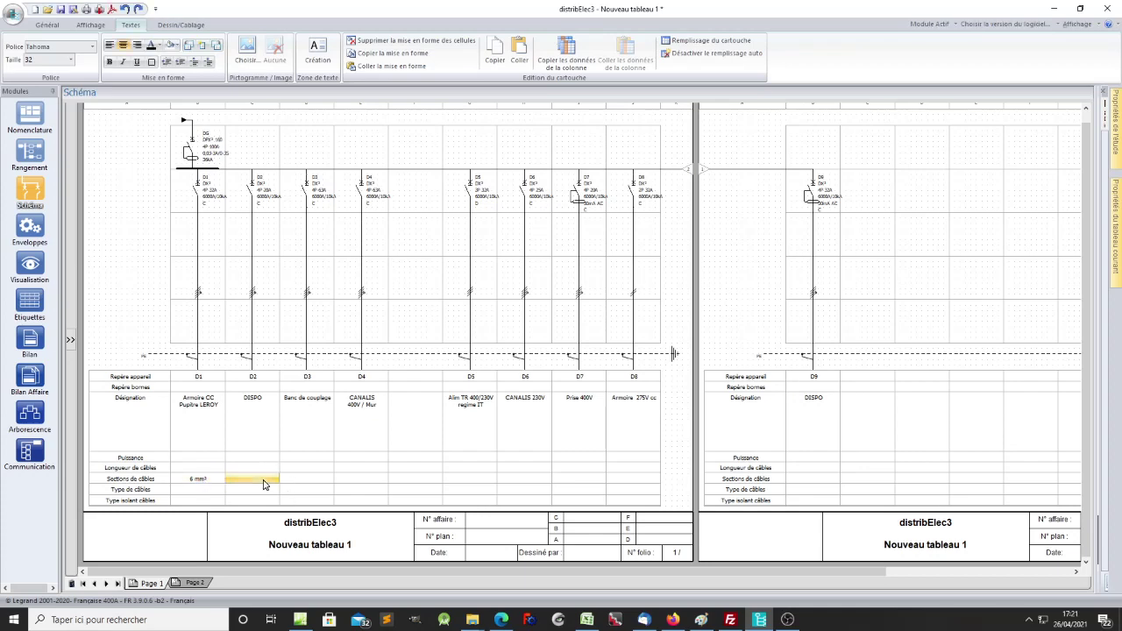
pyautogui.click(191, 458)
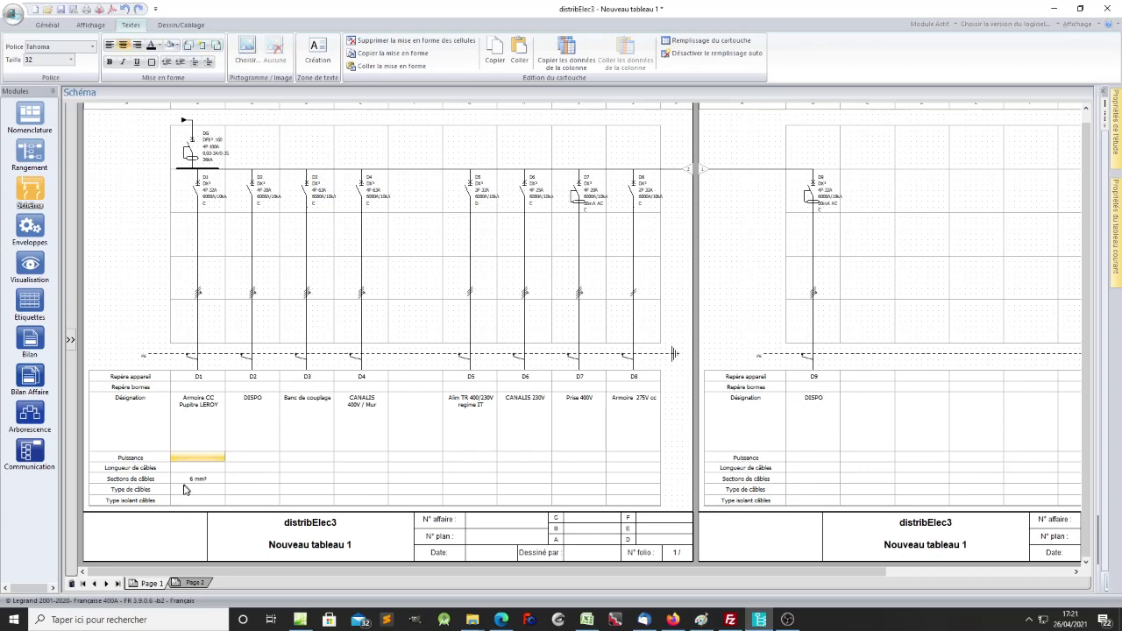
pyautogui.press('Down')
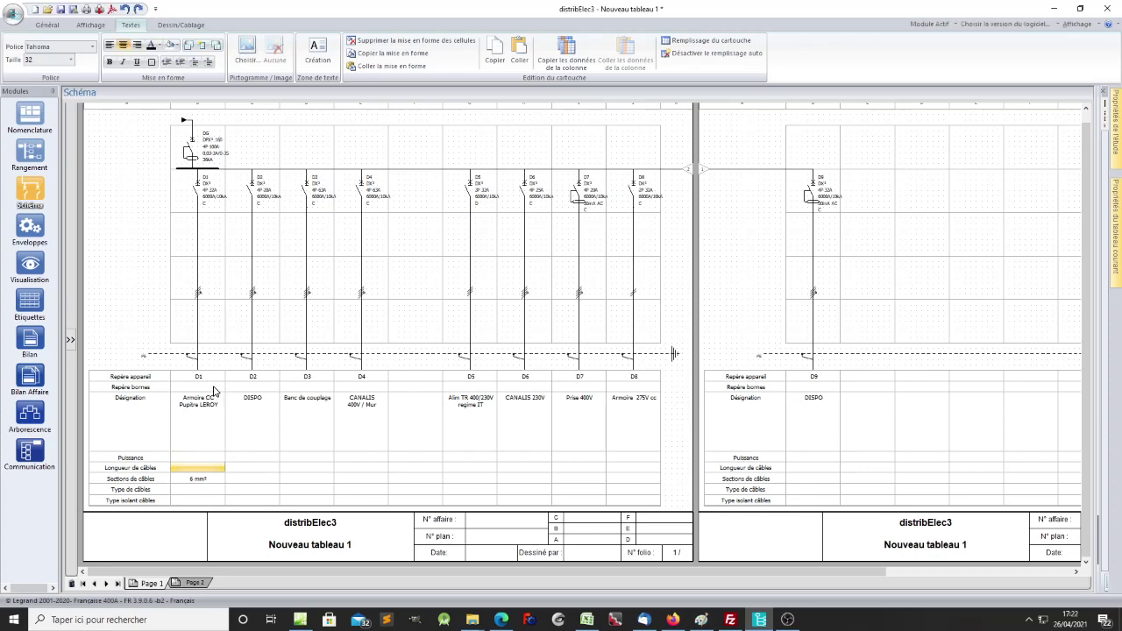
pyautogui.click(193, 457)
pyautogui.click(199, 501)
pyautogui.click(202, 460)
pyautogui.click(259, 461)
pyautogui.click(254, 481)
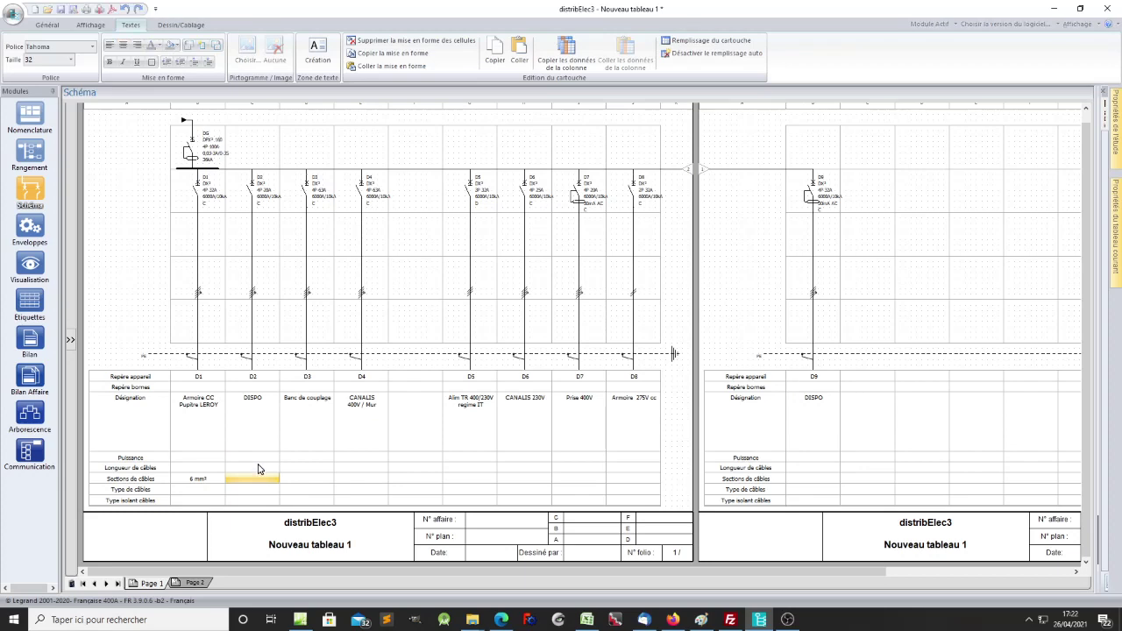
pyautogui.press('Up')
pyautogui.click(256, 481)
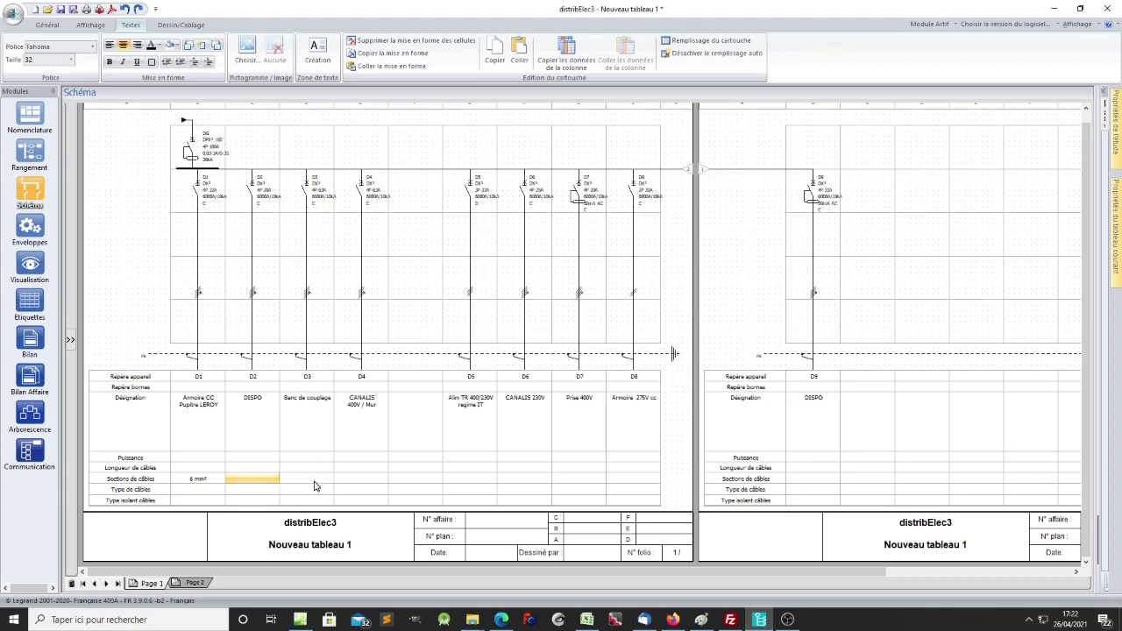
# - Determine a new enclosure layout, accepting the loss of the manual changes, and set the Coffret XL³-400 métallique's lock to Barillet à clé n°405
pyautogui.click(29, 230)
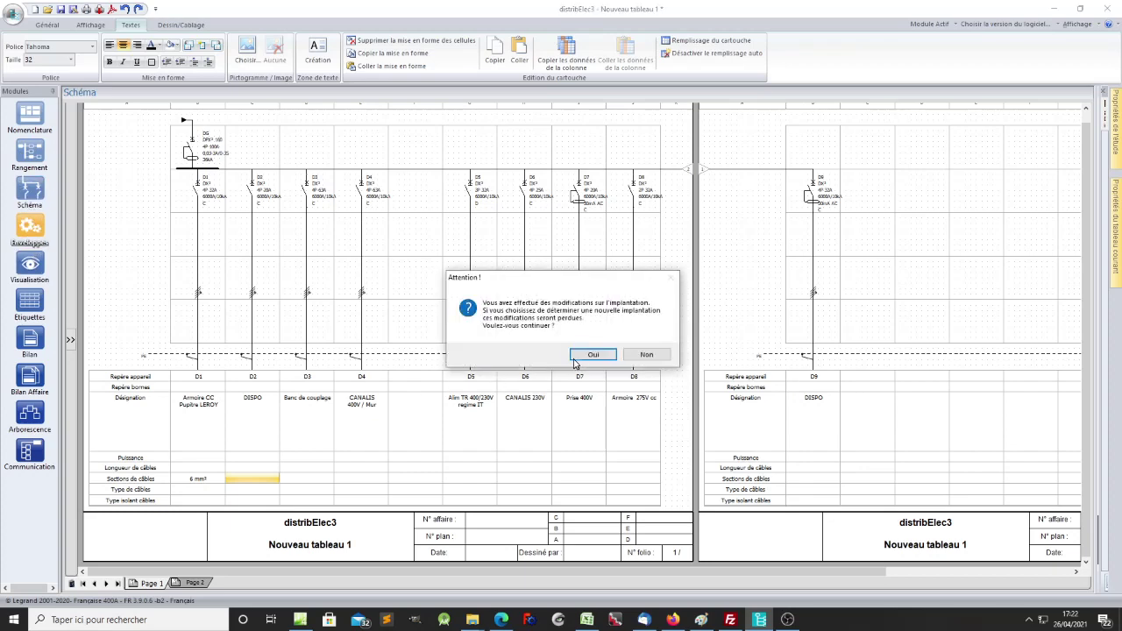
pyautogui.click(583, 355)
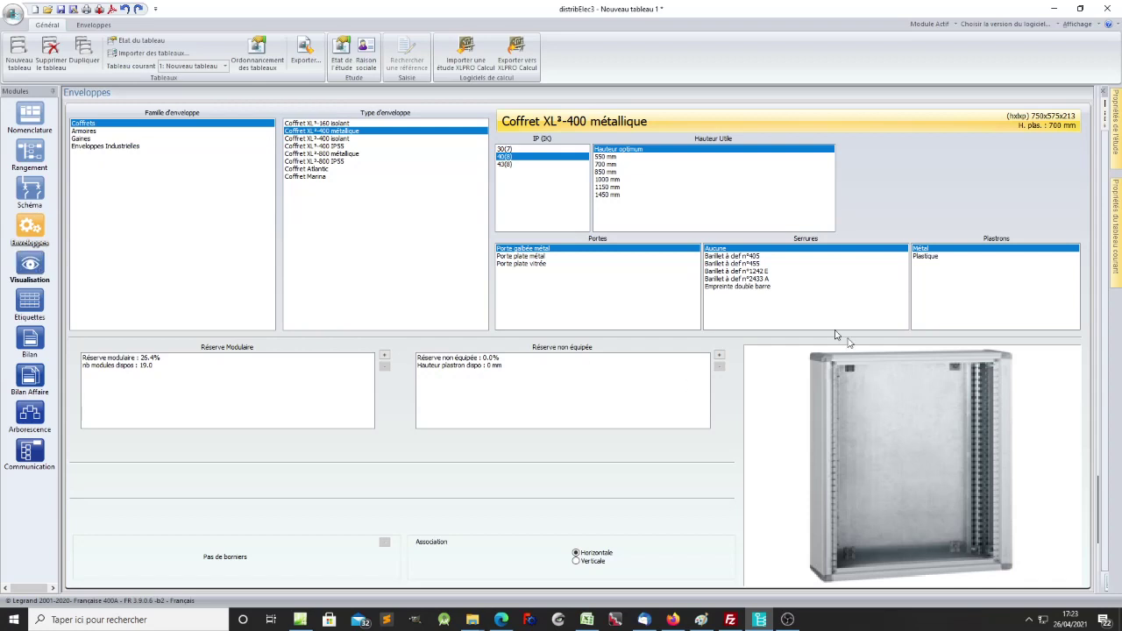
pyautogui.click(731, 256)
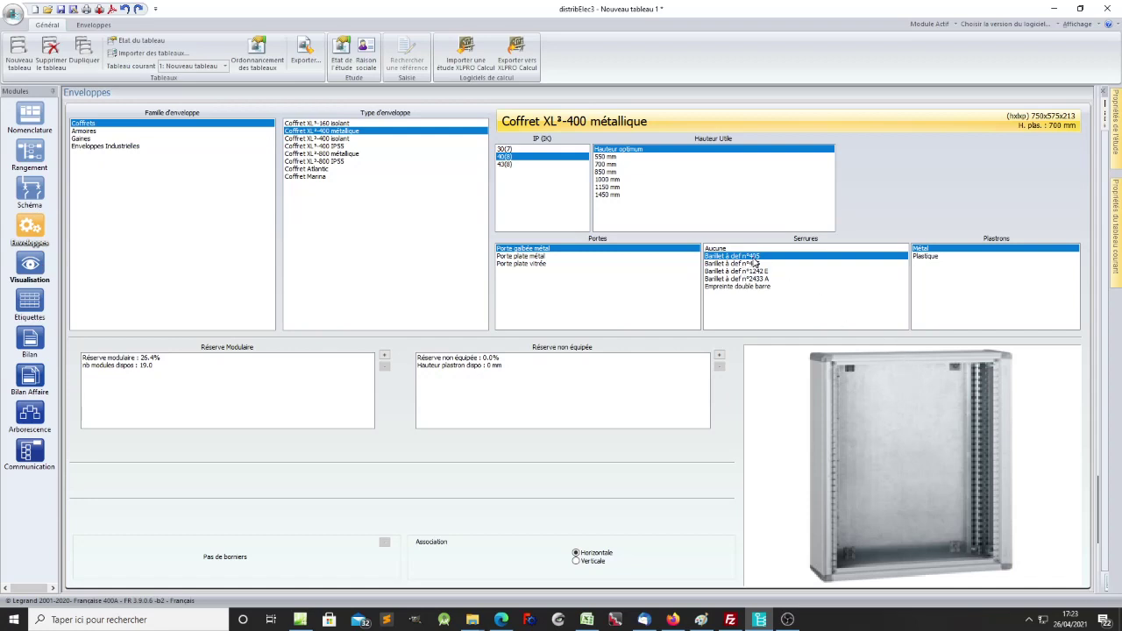
pyautogui.click(751, 264)
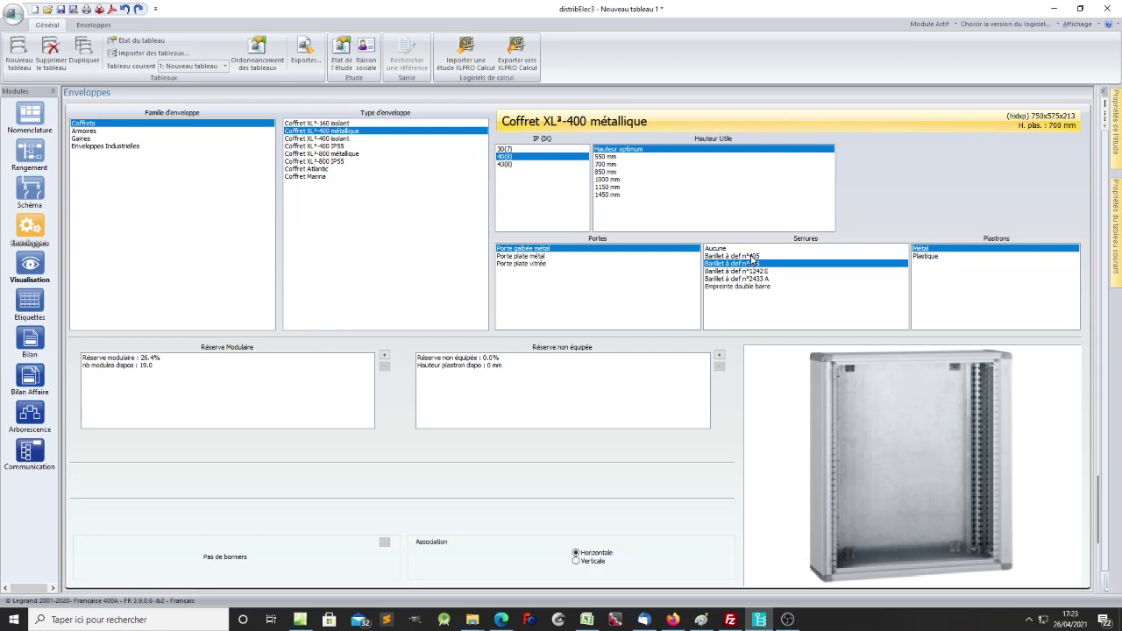
pyautogui.click(751, 257)
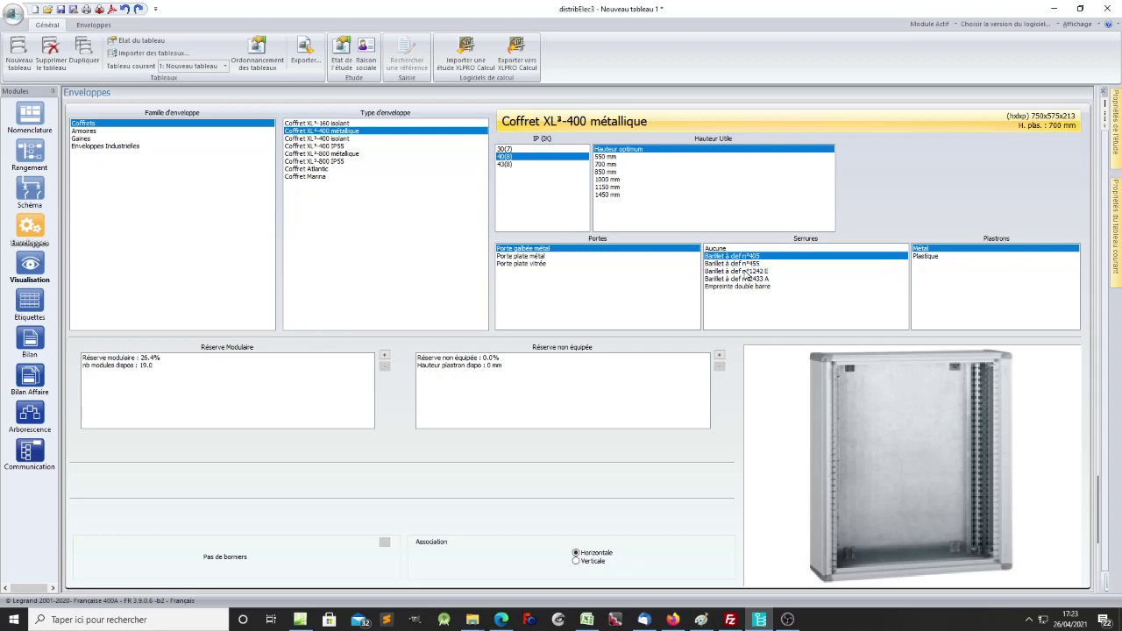
pyautogui.click(750, 263)
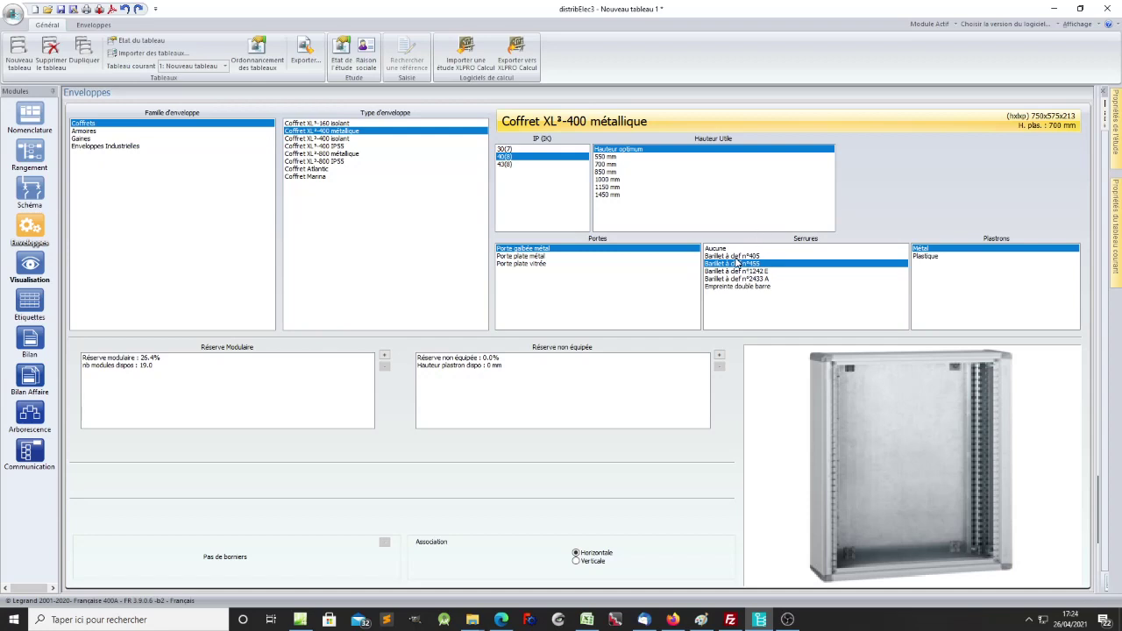
pyautogui.click(741, 256)
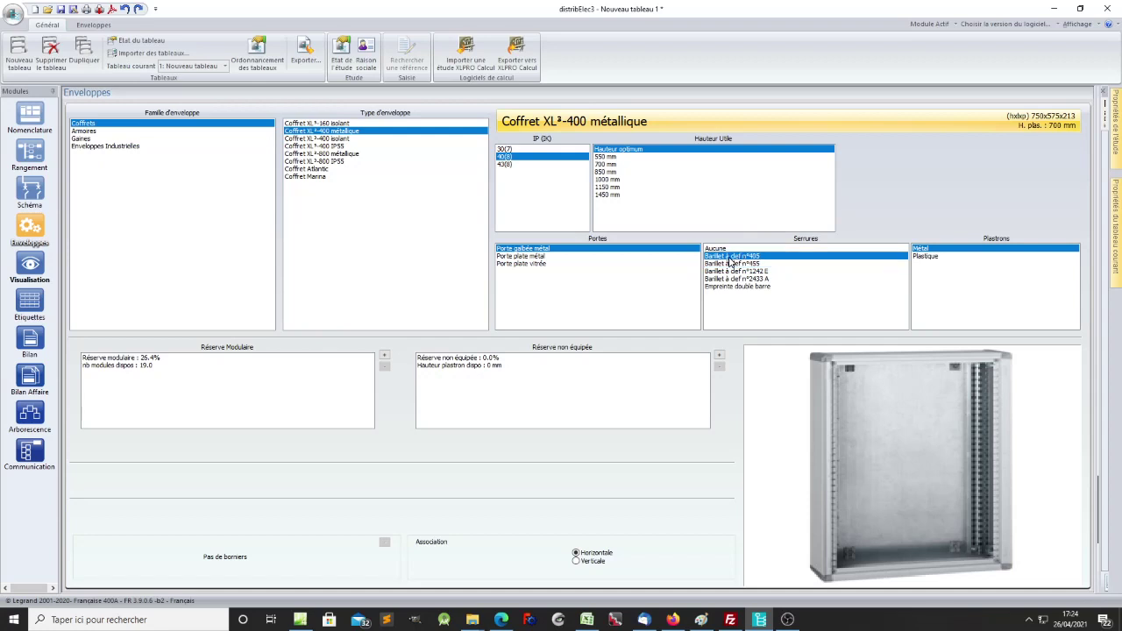
pyautogui.click(754, 279)
pyautogui.click(756, 272)
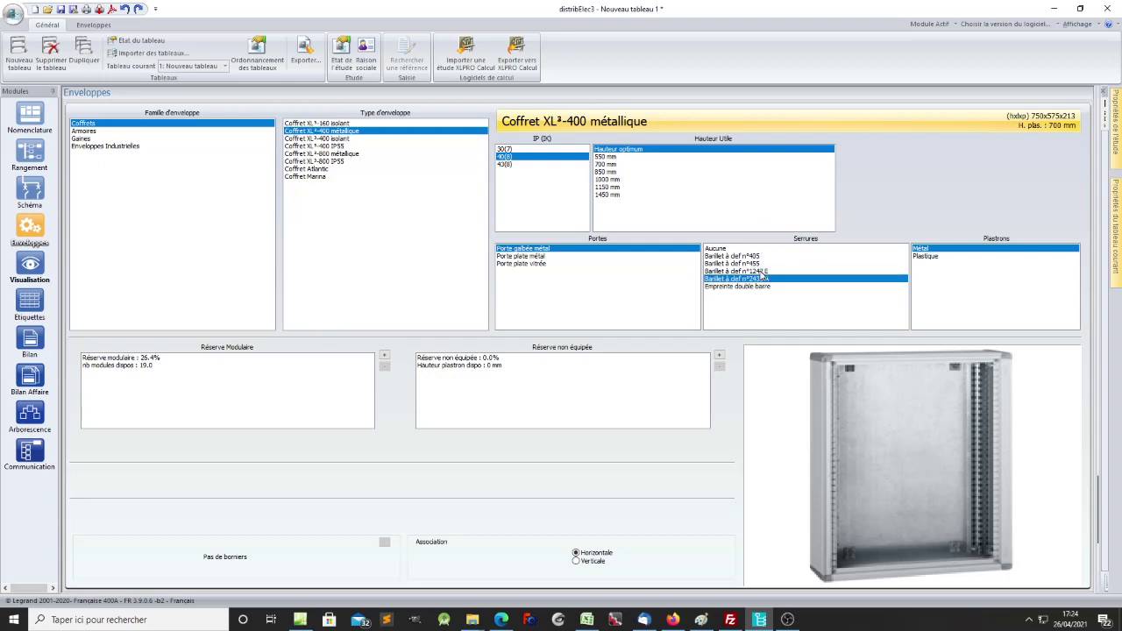
pyautogui.click(762, 255)
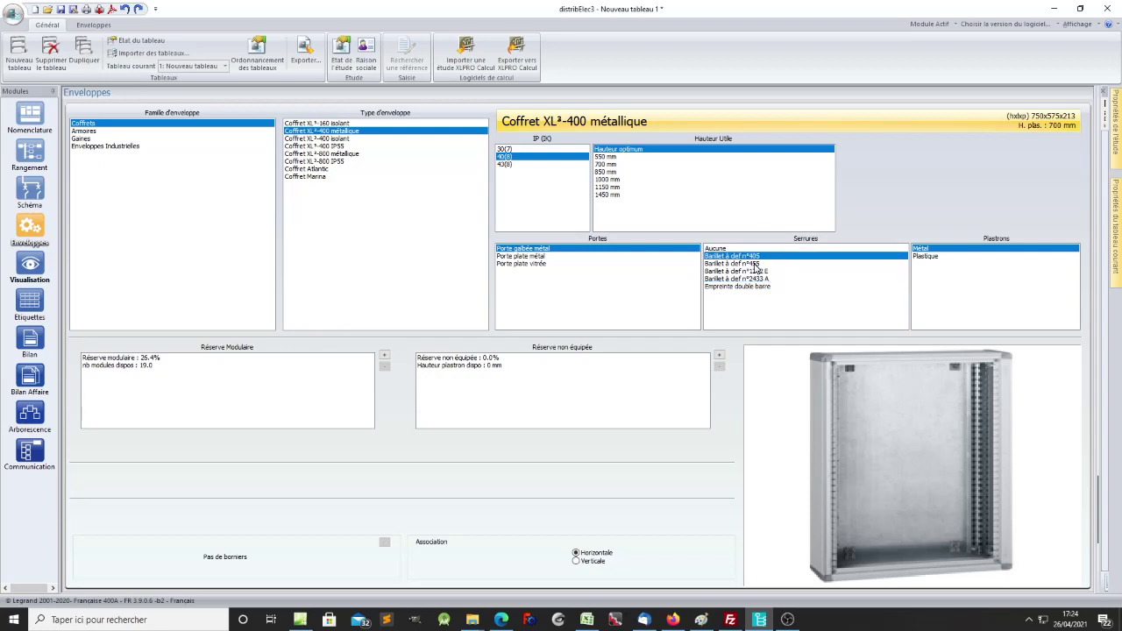
pyautogui.click(754, 264)
pyautogui.click(758, 256)
# - In the enclosure's Visualisation view, shift breaker D9 to the right end of the bottom rail and move D8, D7, D6 and D5 beside it
pyautogui.click(26, 267)
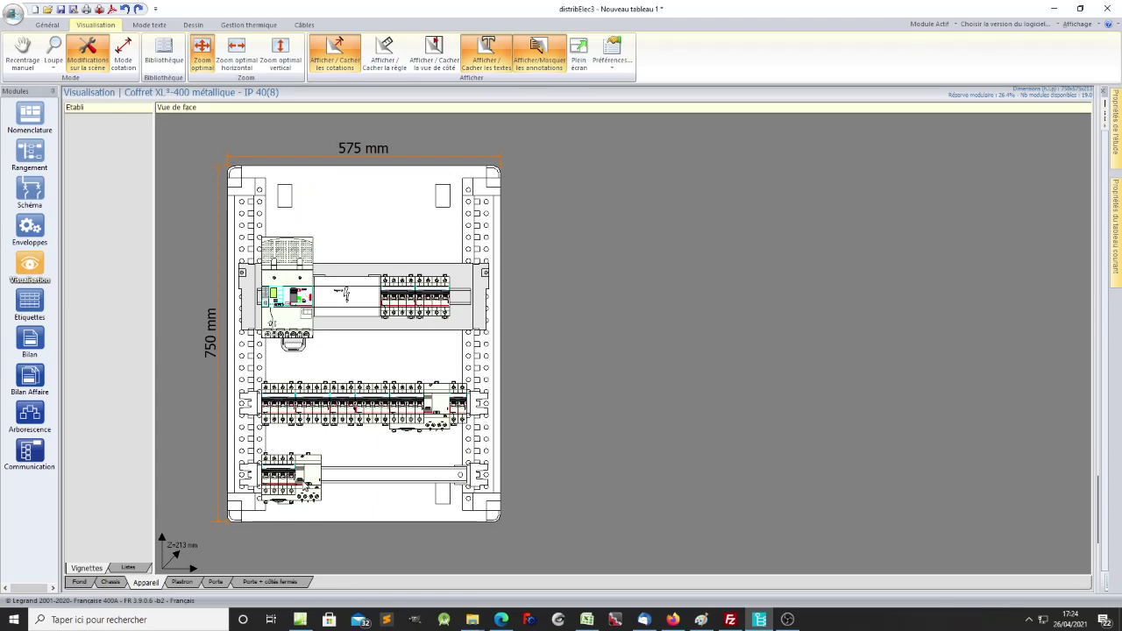
pyautogui.moveTo(294, 485); pyautogui.dragTo(431, 478)
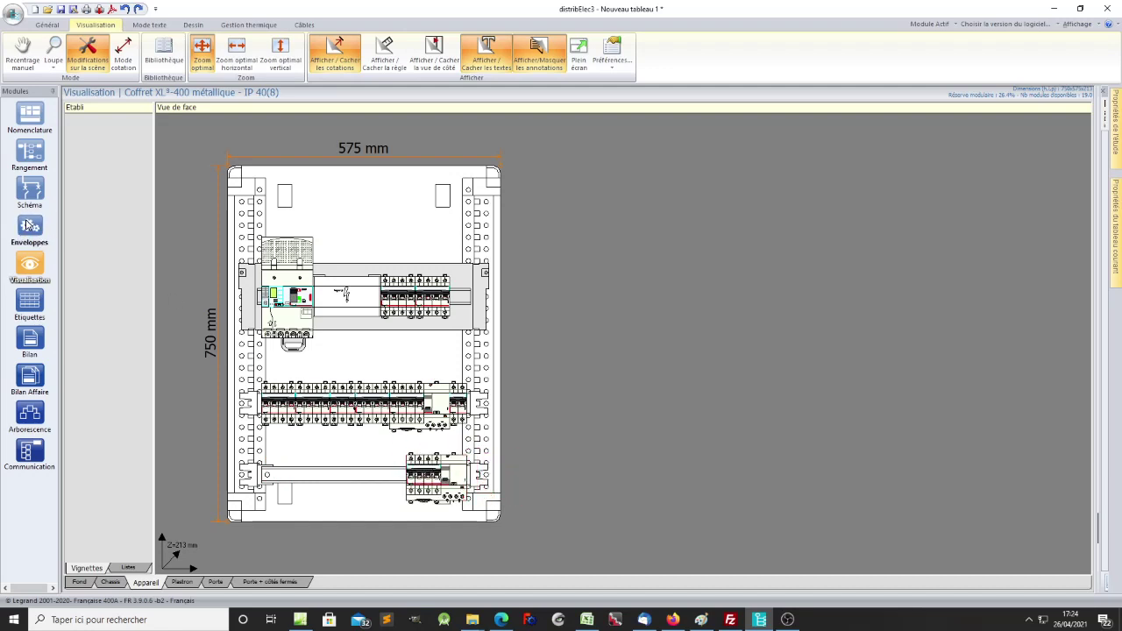
pyautogui.moveTo(454, 412); pyautogui.dragTo(401, 482)
pyautogui.moveTo(421, 402); pyautogui.dragTo(363, 469)
pyautogui.moveTo(383, 410); pyautogui.dragTo(324, 481)
pyautogui.moveTo(344, 414); pyautogui.dragTo(284, 480)
# - Line up breakers D1 to D4 at the middle rail's right end, place the distribution block to their left, and centre the main DPX³ breaker above
pyautogui.moveTo(318, 406); pyautogui.dragTo(452, 410)
pyautogui.moveTo(291, 415); pyautogui.dragTo(431, 415)
pyautogui.moveTo(445, 320); pyautogui.dragTo(386, 358)
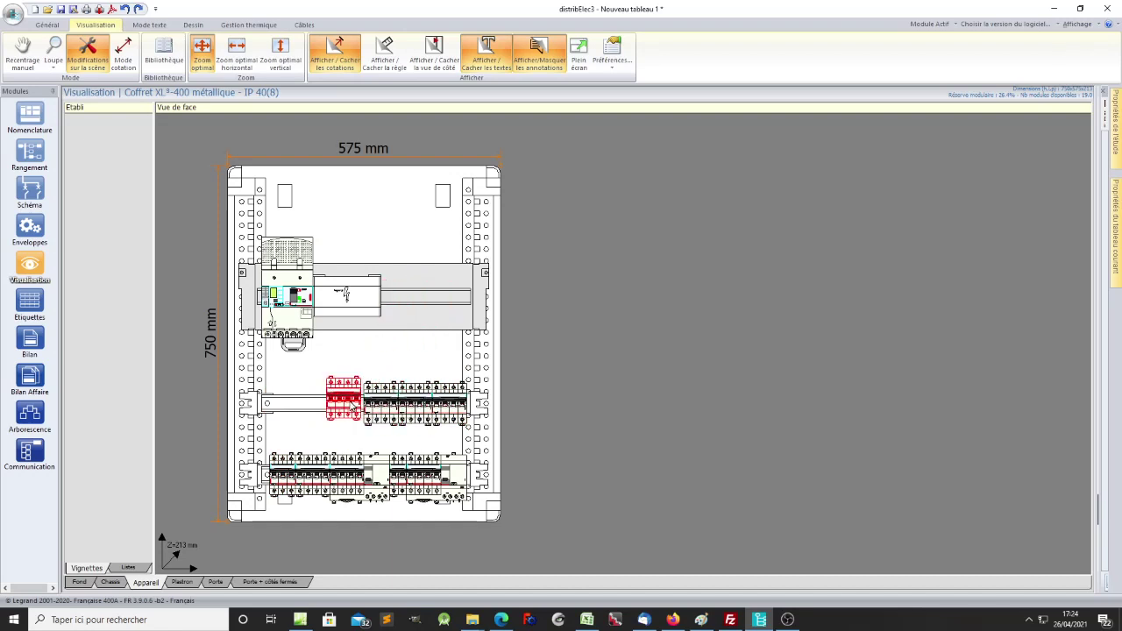
pyautogui.moveTo(365, 305); pyautogui.dragTo(314, 412)
pyautogui.moveTo(312, 346); pyautogui.dragTo(387, 344)
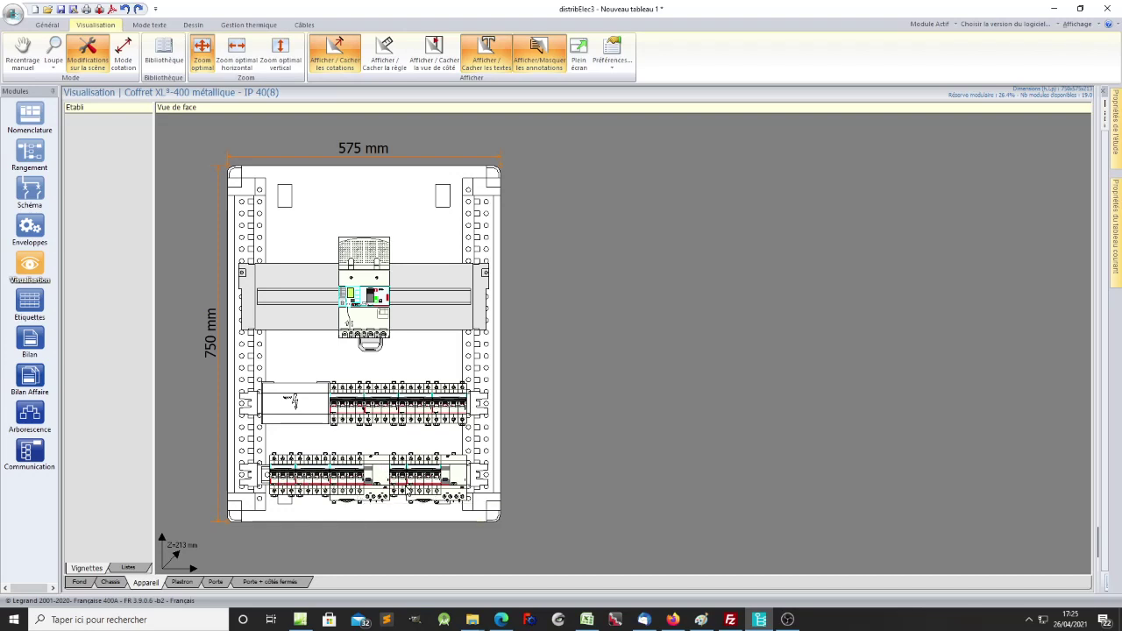
pyautogui.moveTo(404, 485); pyautogui.dragTo(290, 474)
# - Review the Etiquettes Bandeau and Etiquettes Produit labels generated for the rearranged rows
pyautogui.click(29, 307)
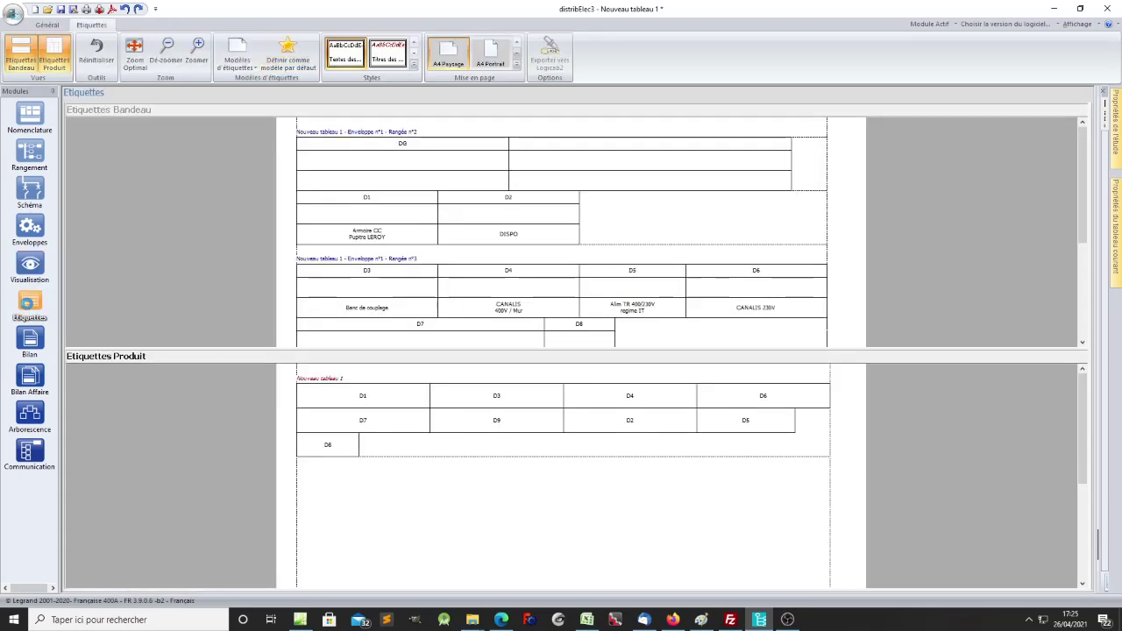
pyautogui.scroll(-1, 518, 401)
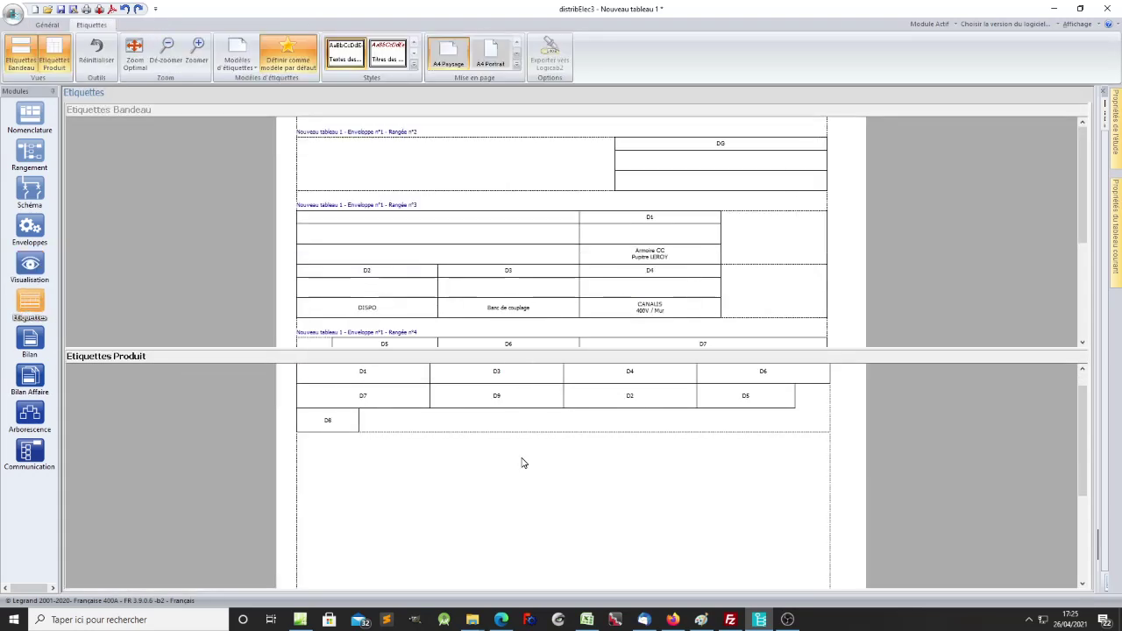
pyautogui.scroll(1, 521, 463)
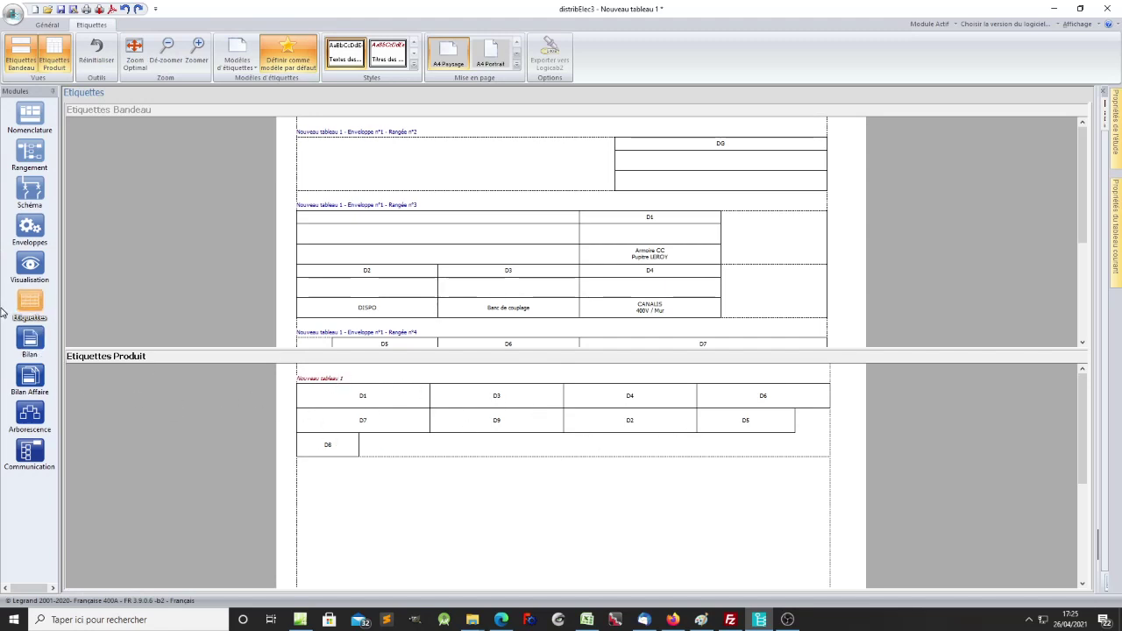
# - Examine the project's Liste du Matériel, including the distribution block, door and rail riser references
pyautogui.click(30, 342)
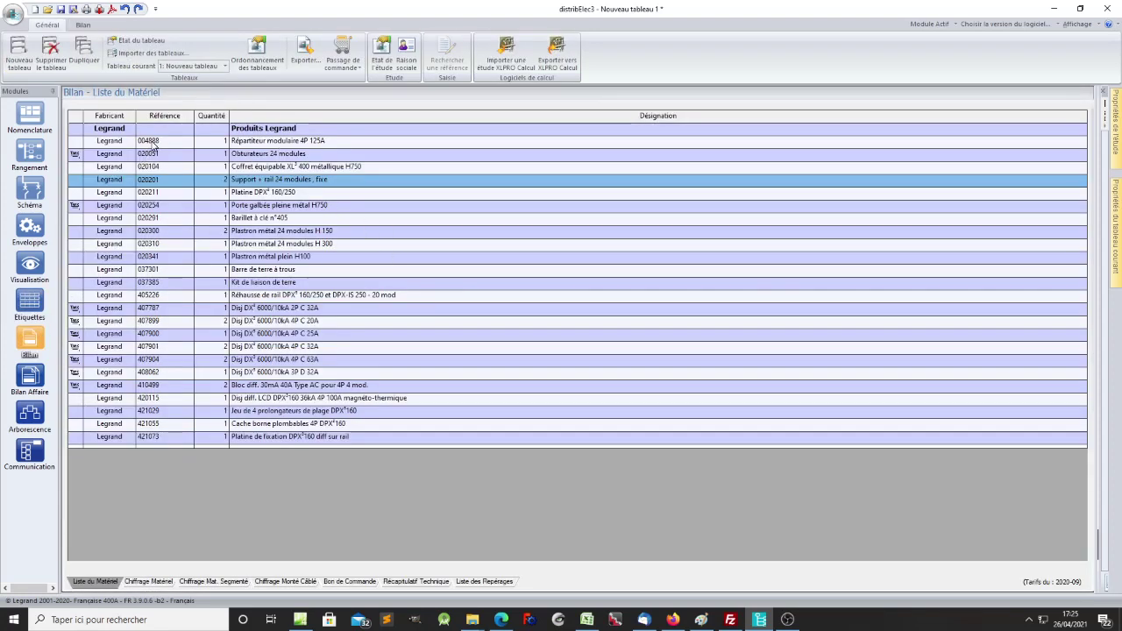
pyautogui.click(153, 143)
pyautogui.click(167, 209)
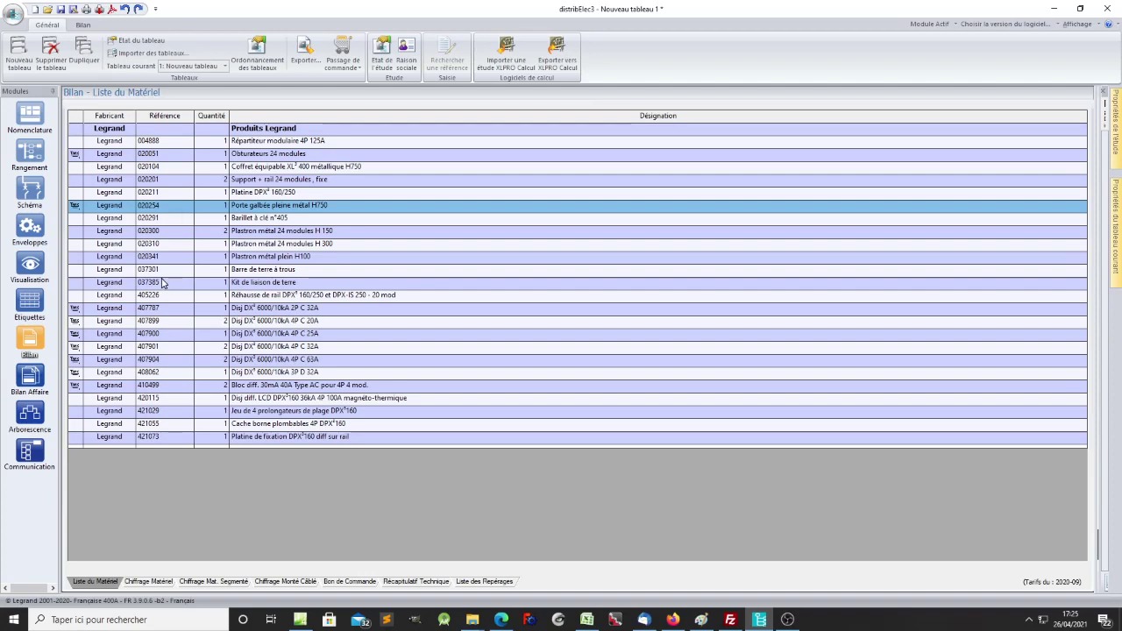
pyautogui.click(160, 296)
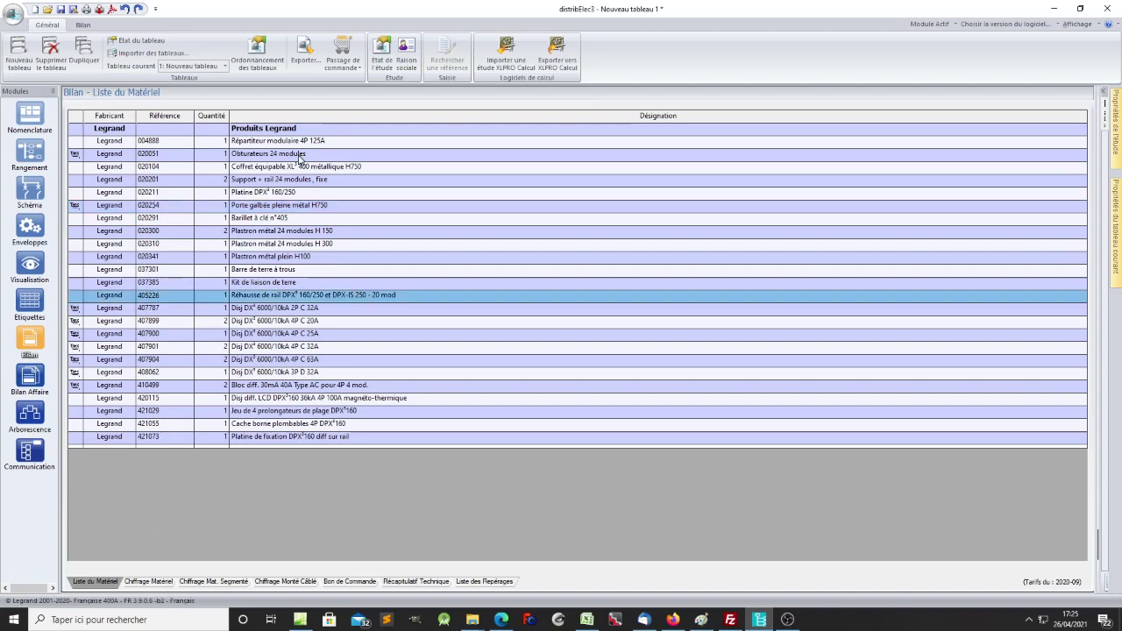
# - Look through the equipment list's CSV and Export repérage CSV export options, and close them without exporting
pyautogui.click(305, 51)
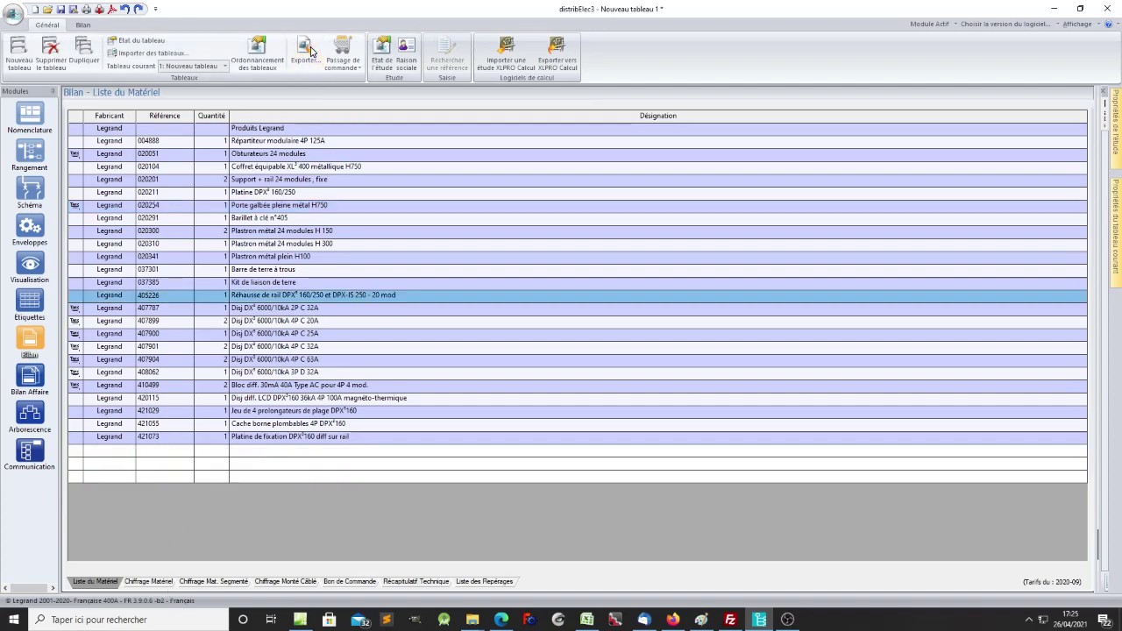
pyautogui.click(540, 171)
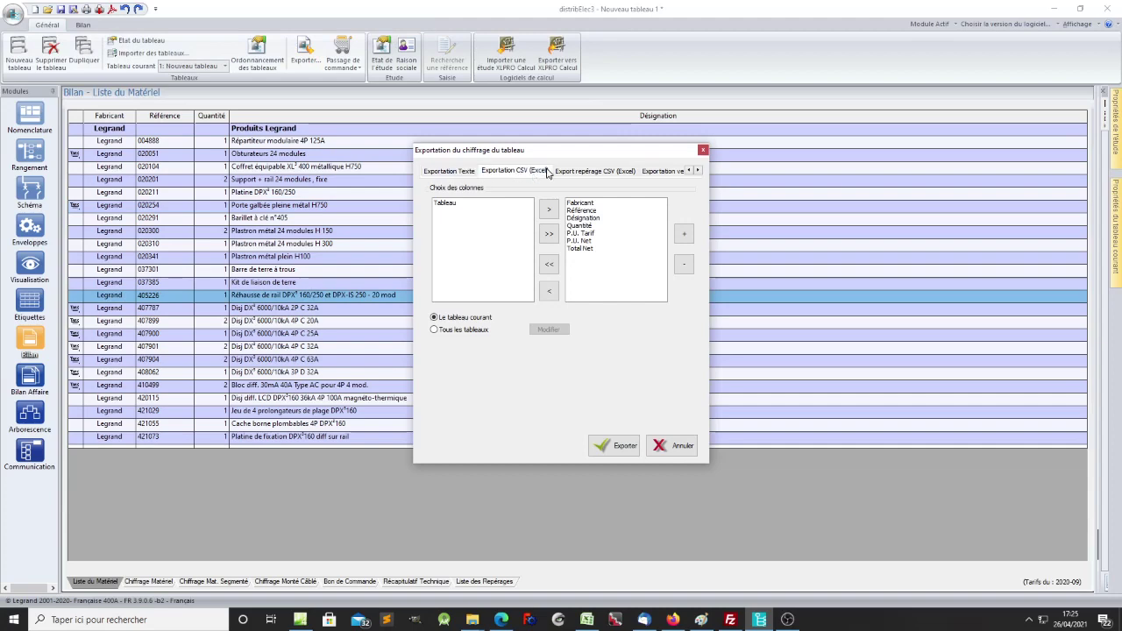
pyautogui.click(604, 172)
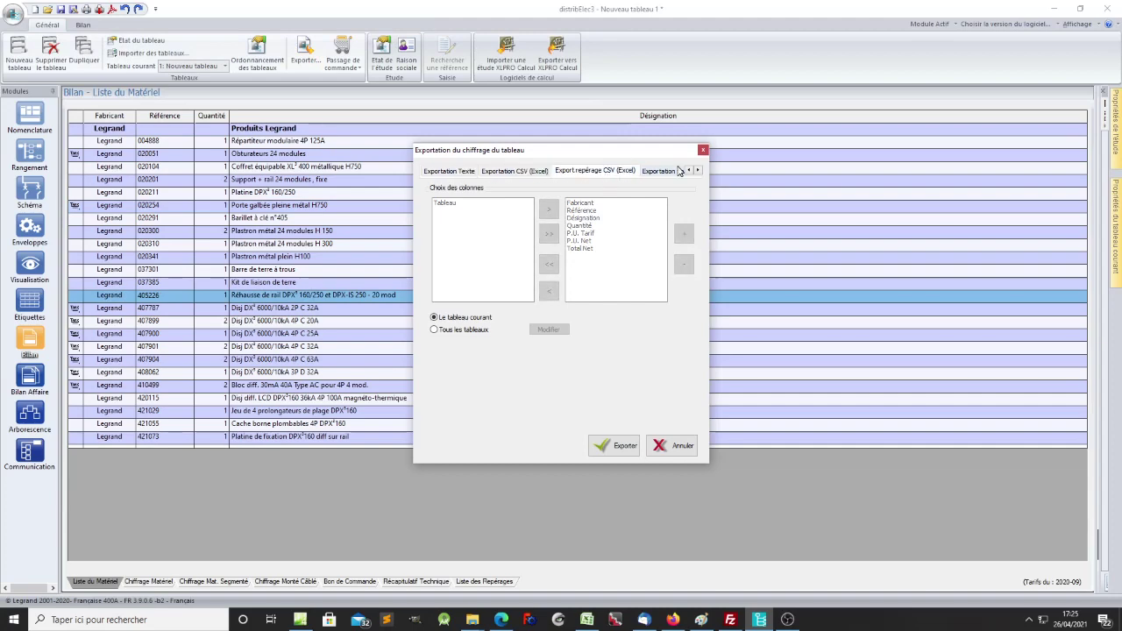
pyautogui.click(703, 150)
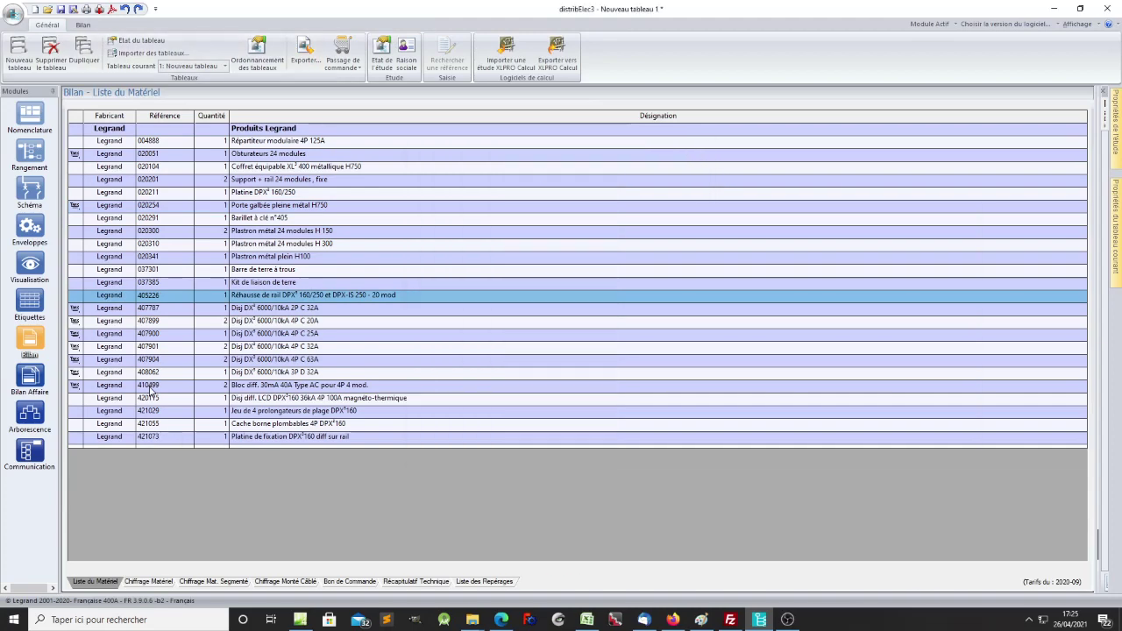
# - Review the Bilan's material, segmented and assembled-and-wired costings, followed by the Bon de Commande and Récapitulatif Technique
pyautogui.click(149, 581)
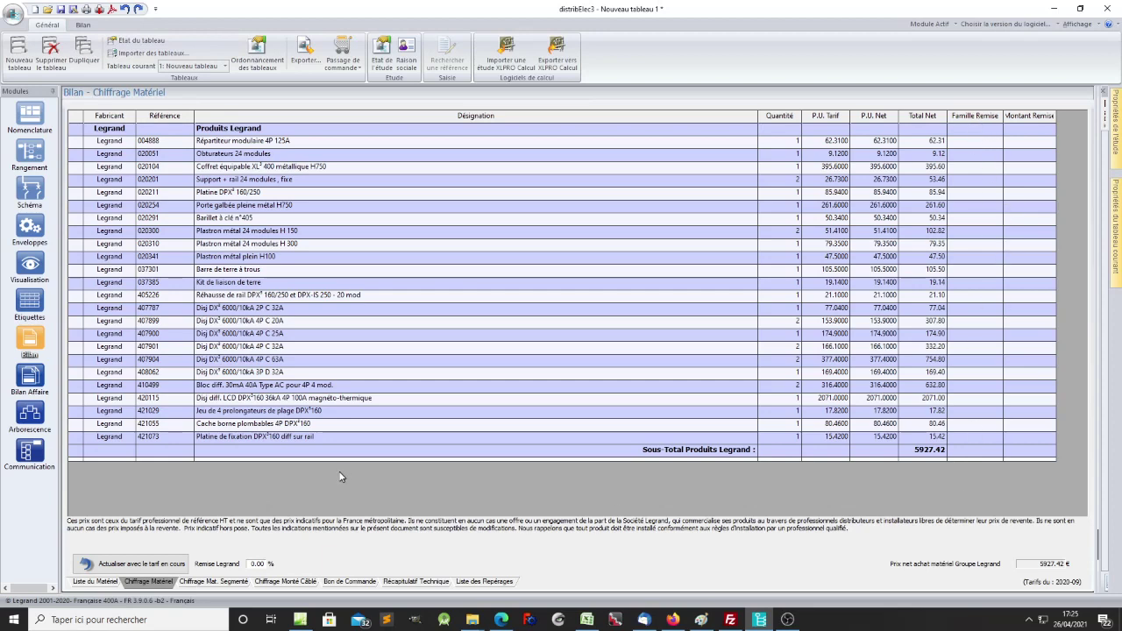
pyautogui.click(211, 581)
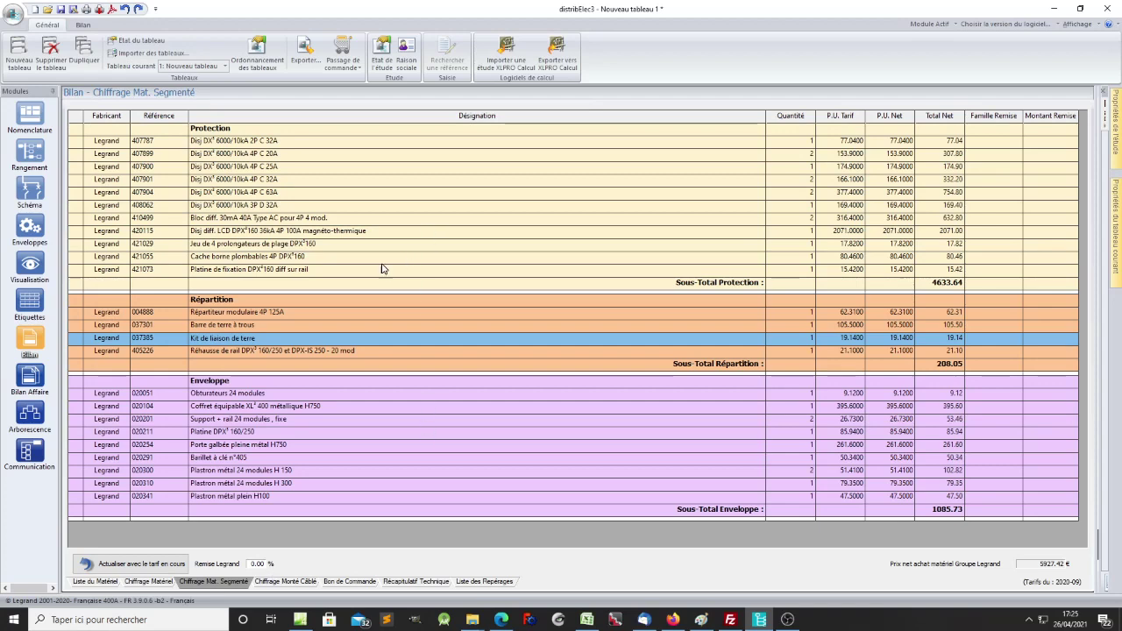
pyautogui.click(280, 581)
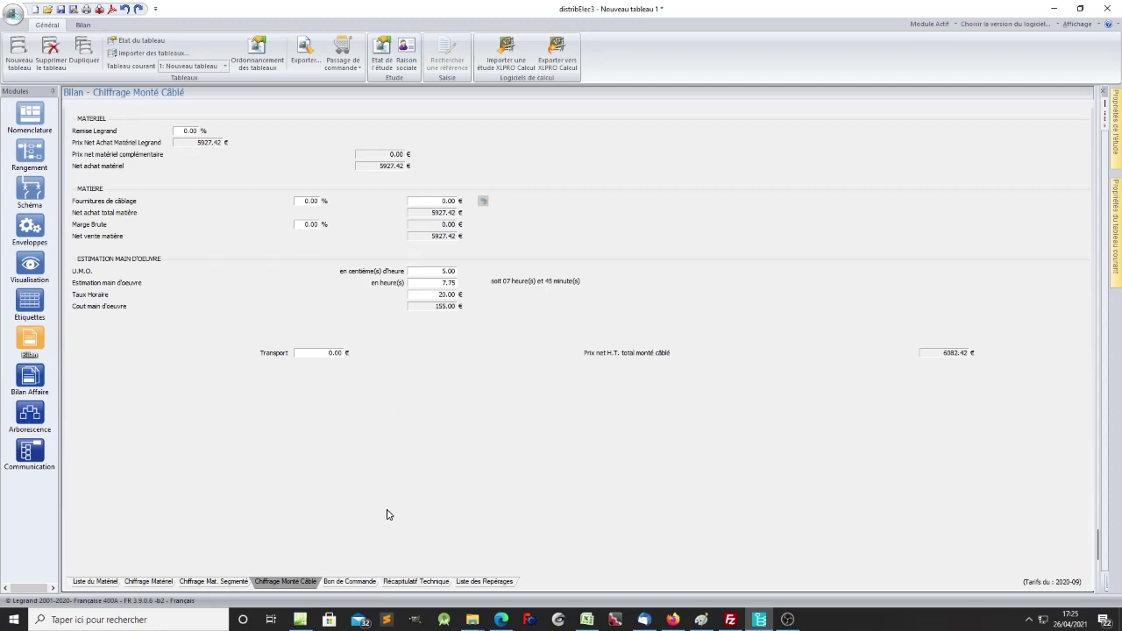
pyautogui.click(352, 582)
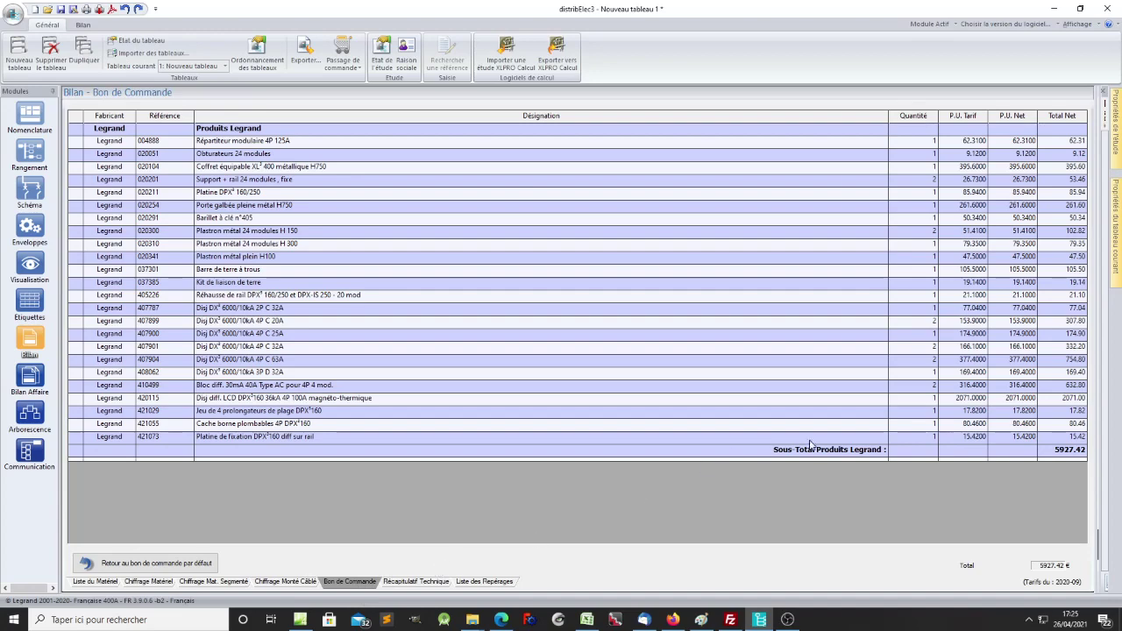
pyautogui.click(414, 582)
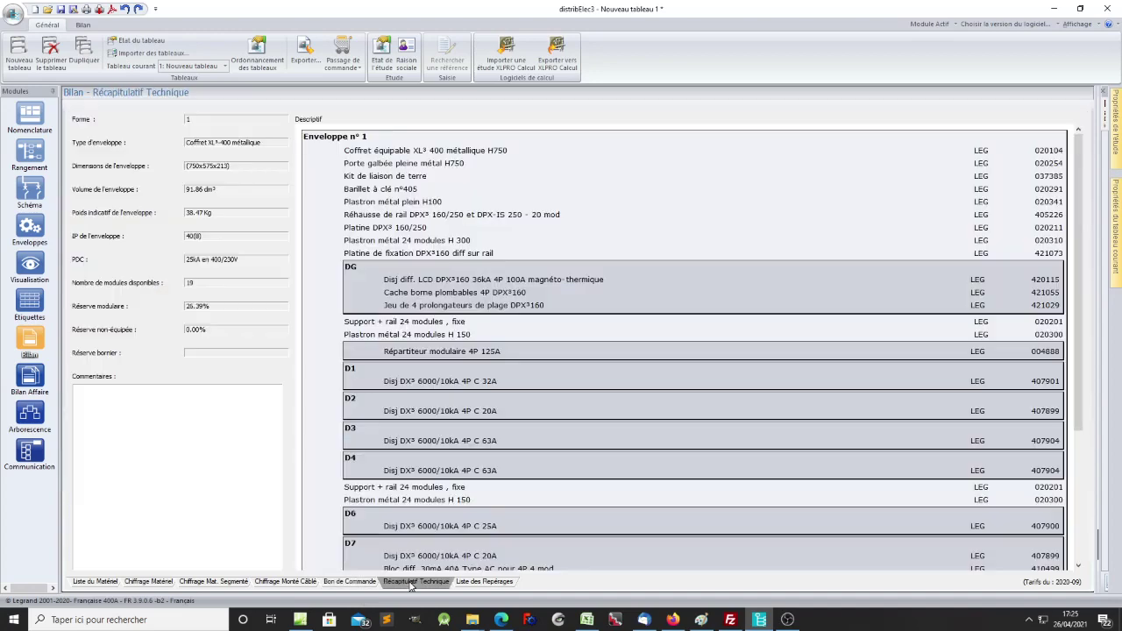
# - Read through the Récapitulatif Technique and examine the Bilan Affaire costings for Nouveau tableau 1 and Nouveau tableau 2
pyautogui.scroll(-5, 513, 238)
pyautogui.scroll(5, 511, 324)
pyautogui.click(25, 377)
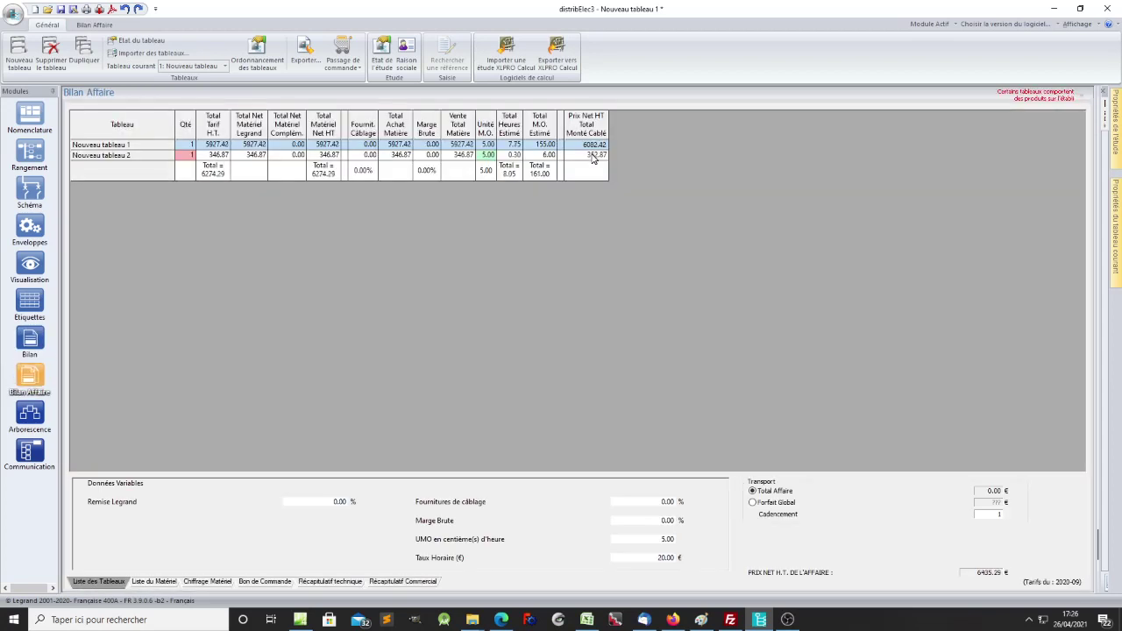
pyautogui.click(370, 156)
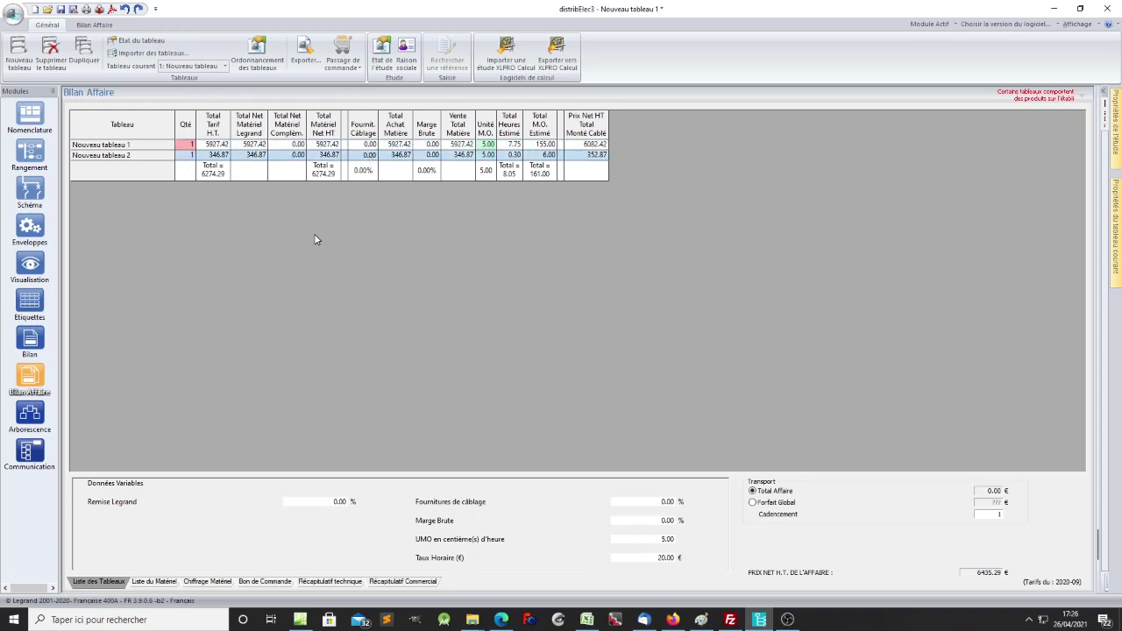
# - Examine the Arborescence diagram, selecting the Nouveau tableau 1 and Nouveau tableau 2 blocks in turn
pyautogui.click(30, 414)
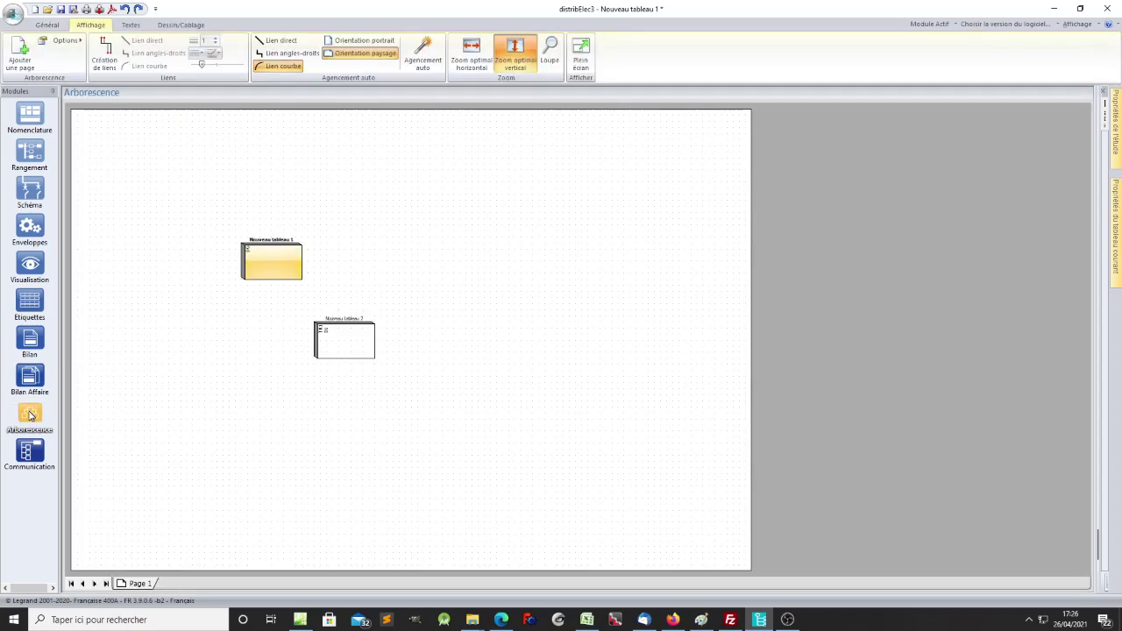
pyautogui.moveTo(283, 295); pyautogui.dragTo(540, 381)
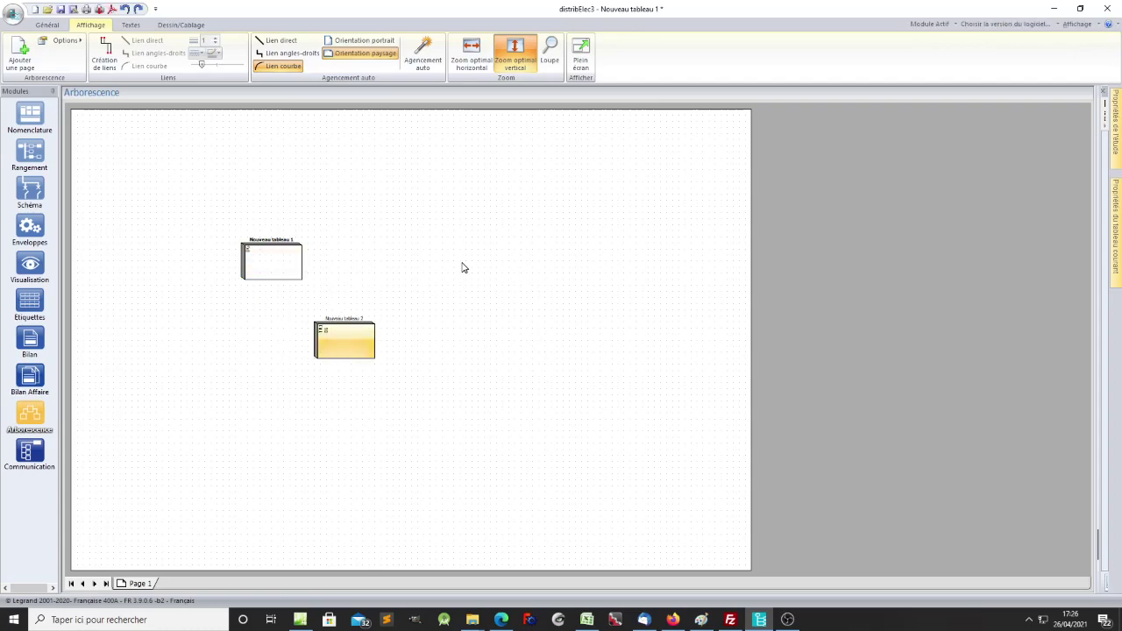
pyautogui.moveTo(201, 196); pyautogui.dragTo(420, 293)
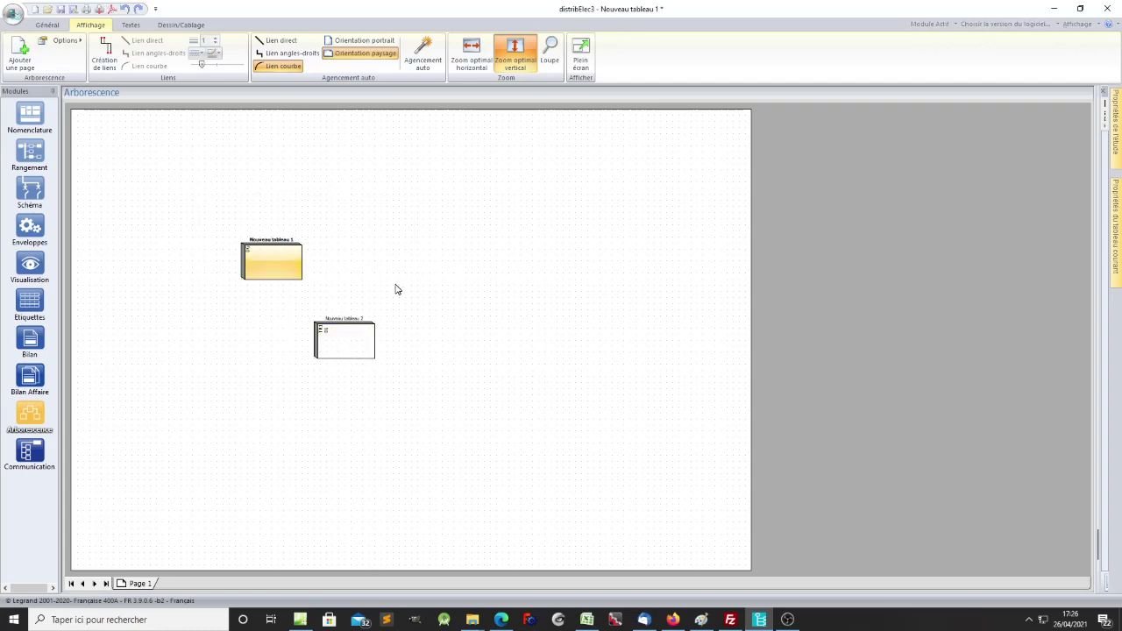
pyautogui.moveTo(199, 195); pyautogui.dragTo(324, 299)
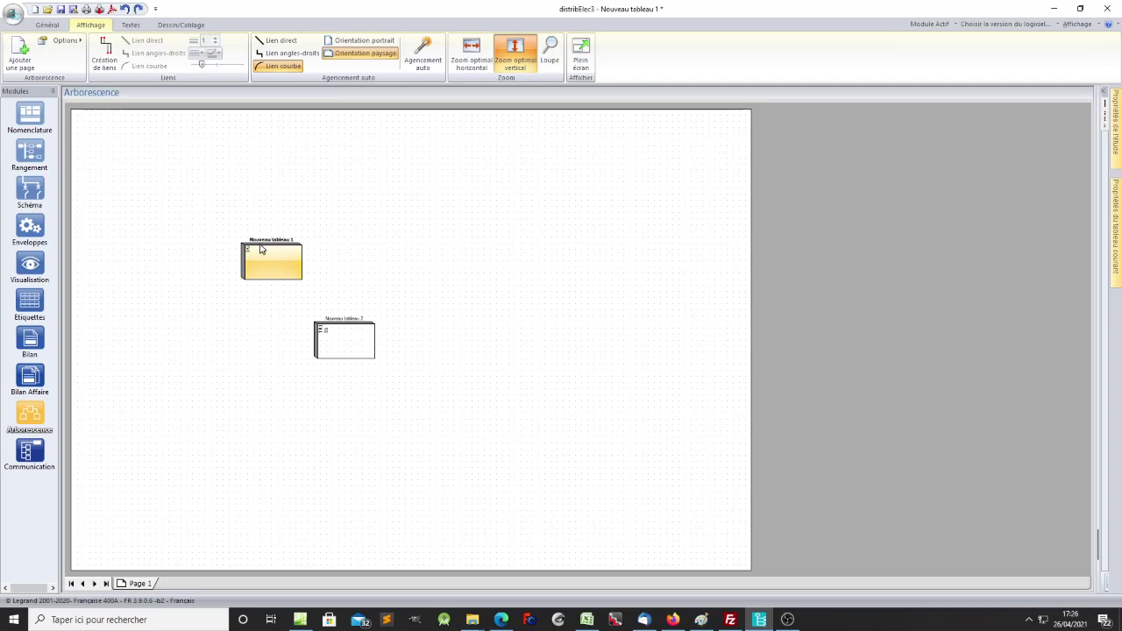
pyautogui.click(359, 352)
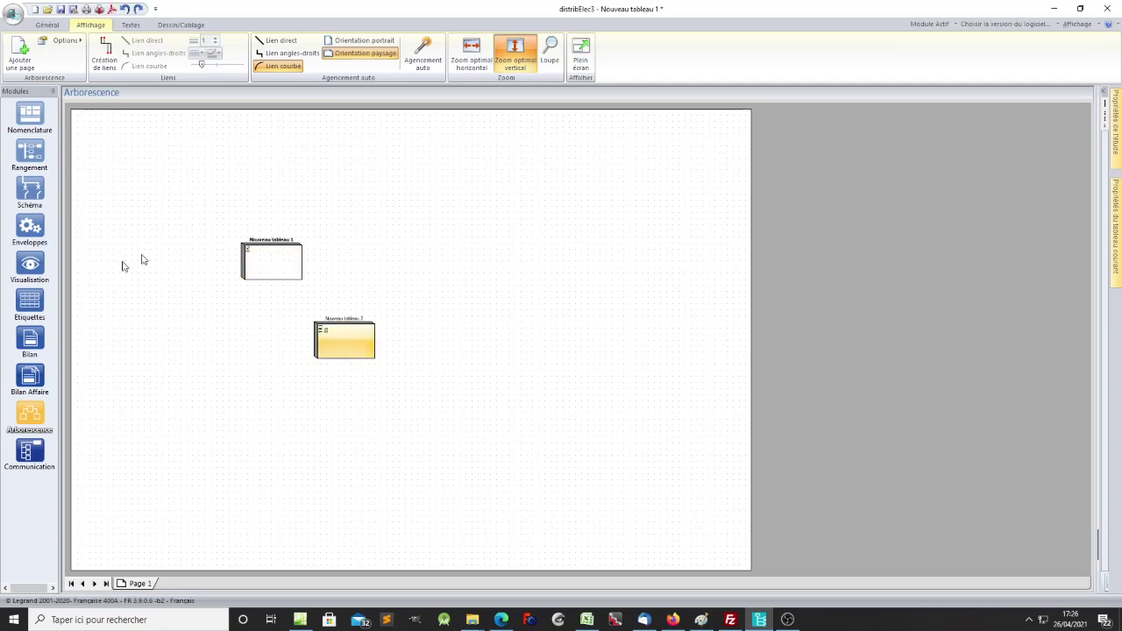
# - View the Communication module's supervision layout for the two panels
pyautogui.click(30, 454)
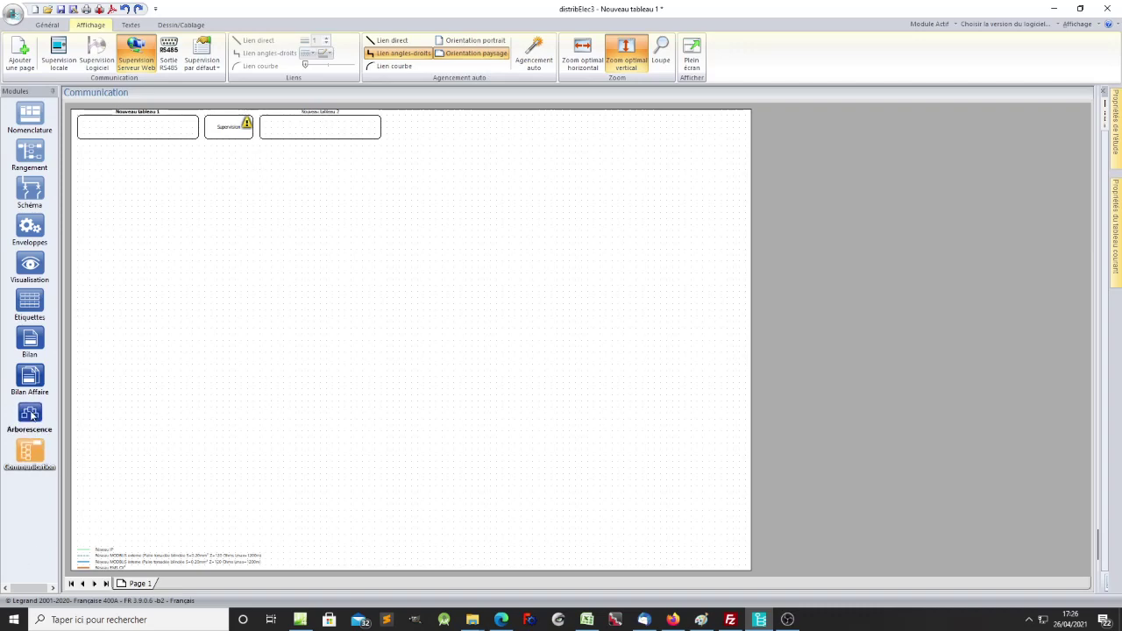
pyautogui.click(37, 190)
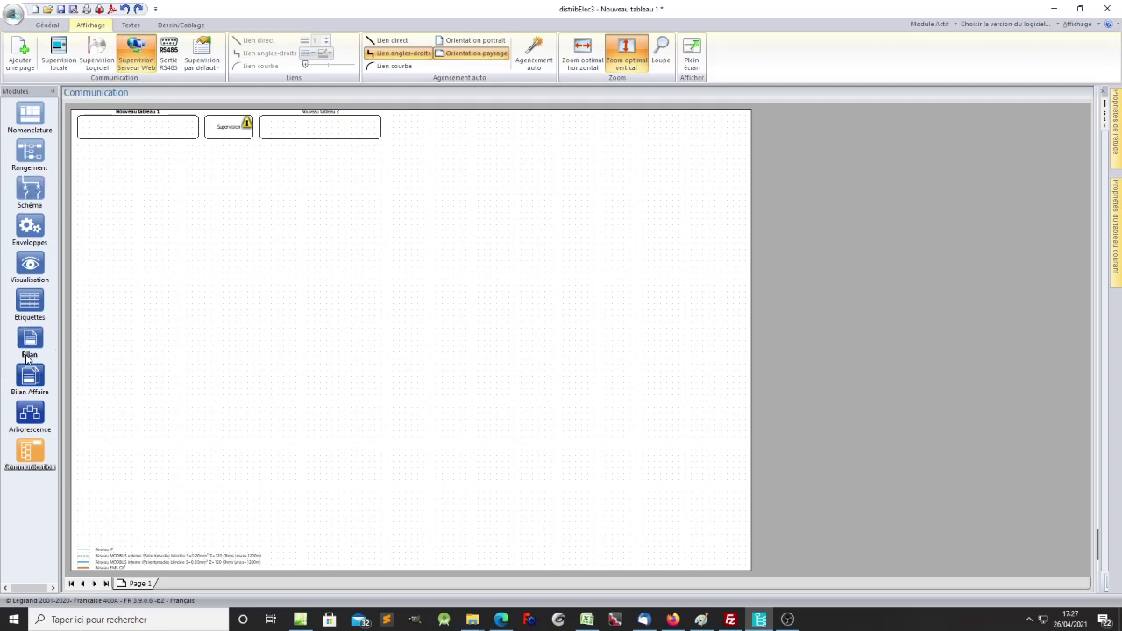
pyautogui.click(31, 467)
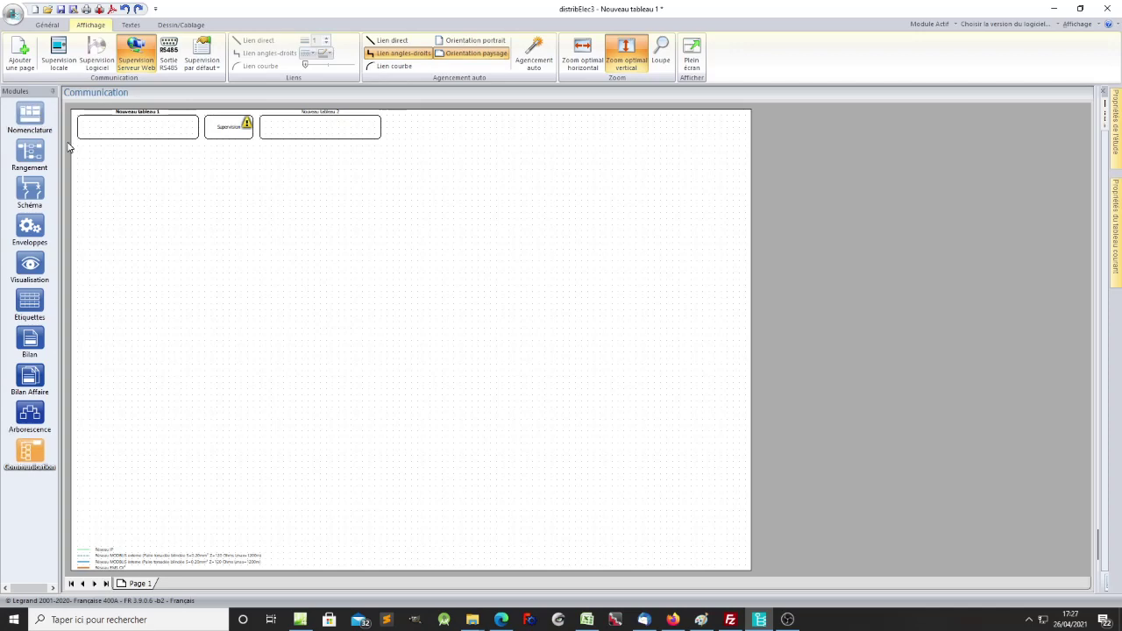
# - Revisit the panel's Nomenclature, Rangement, Schéma and Visualisation modules, finishing on the Rangement view
pyautogui.click(29, 112)
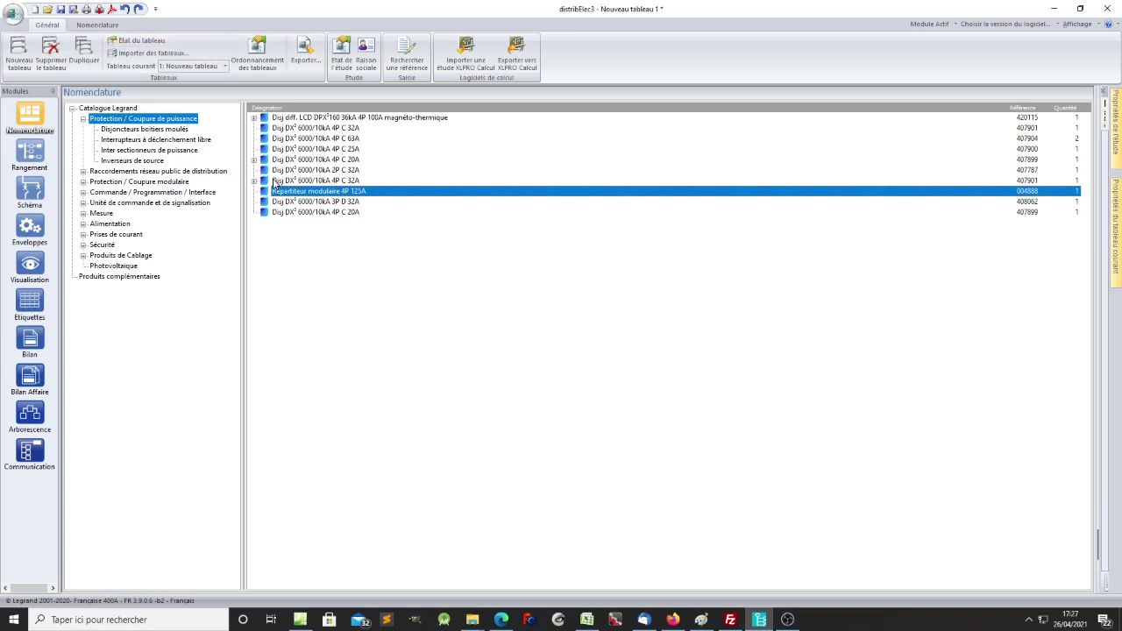
pyautogui.click(35, 157)
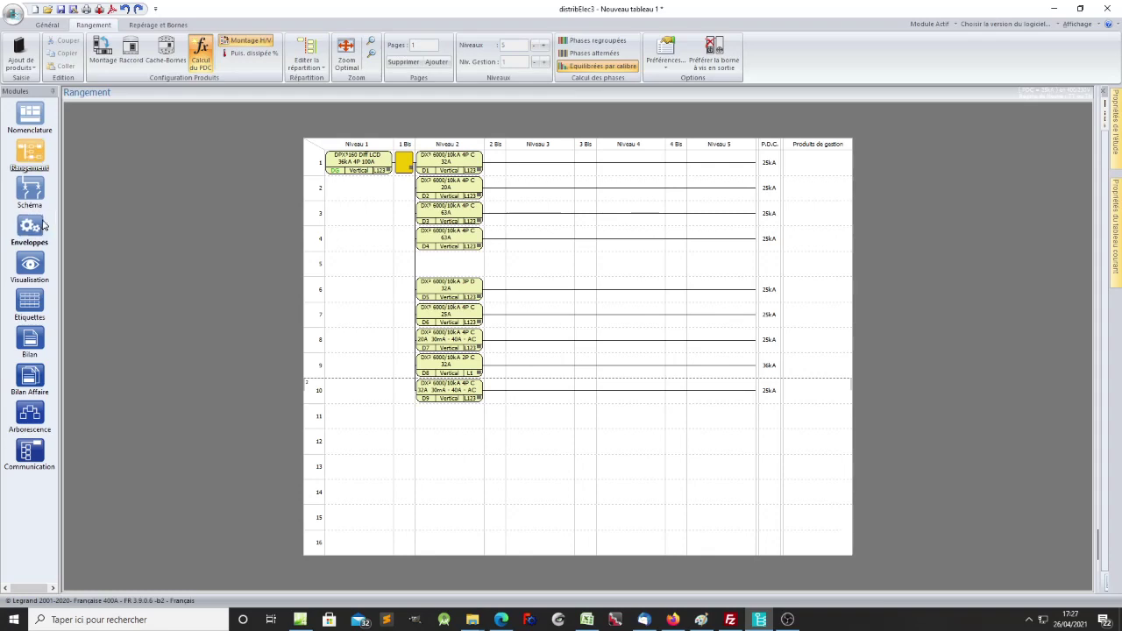
pyautogui.click(30, 191)
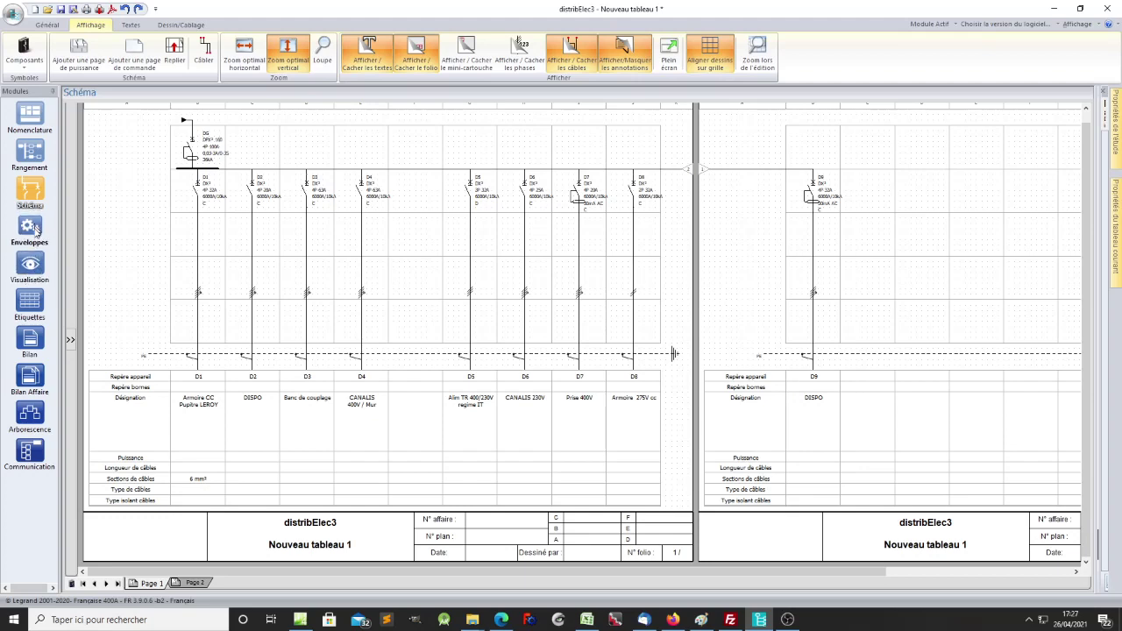
pyautogui.click(30, 267)
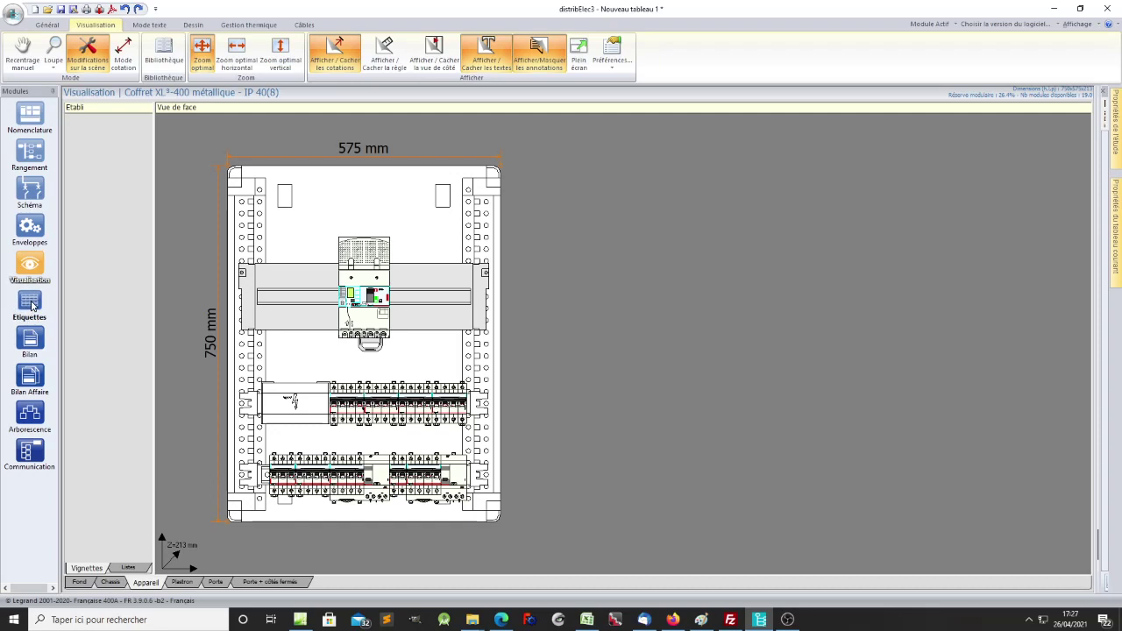
pyautogui.click(30, 115)
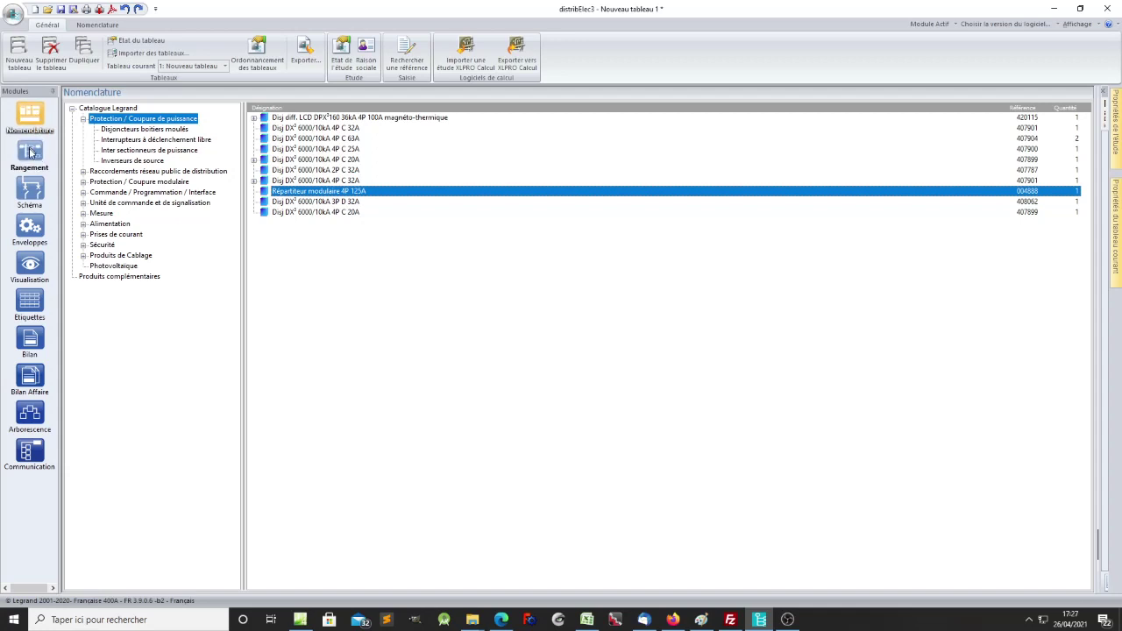
pyautogui.click(30, 155)
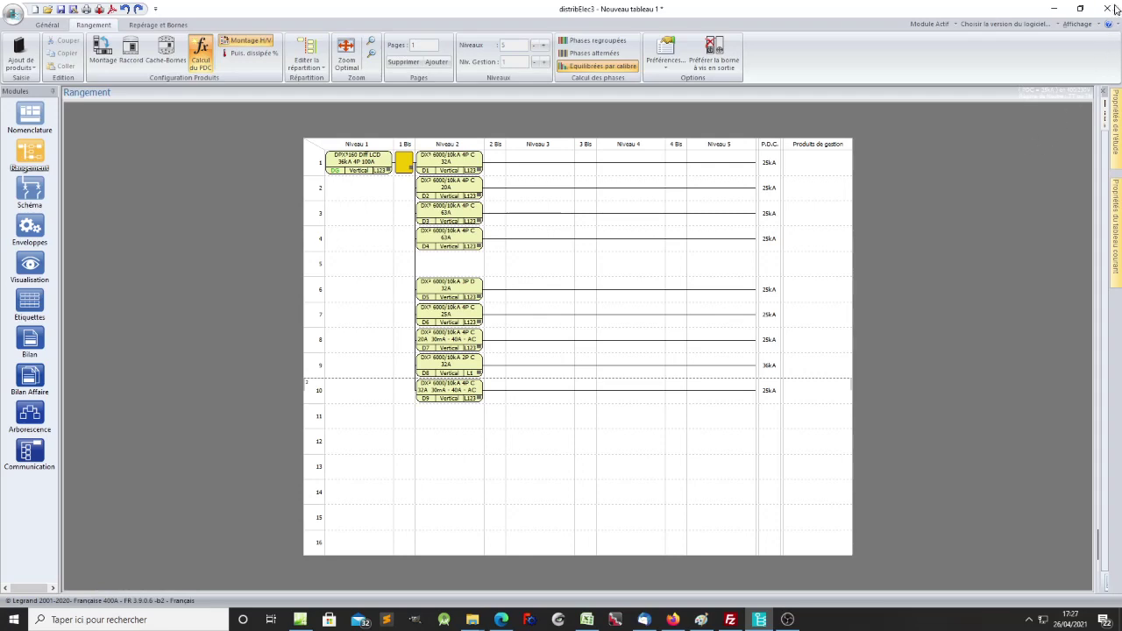